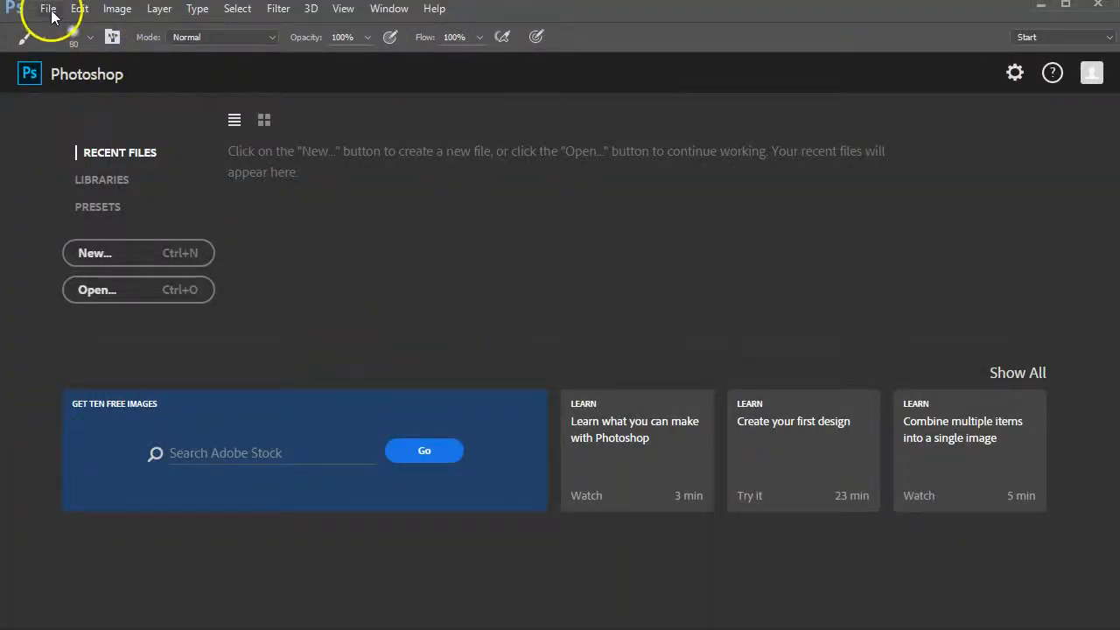
Open the 0504_group and 0504_woman images together from the images folder
left_click(49, 11)
left_click(68, 45)
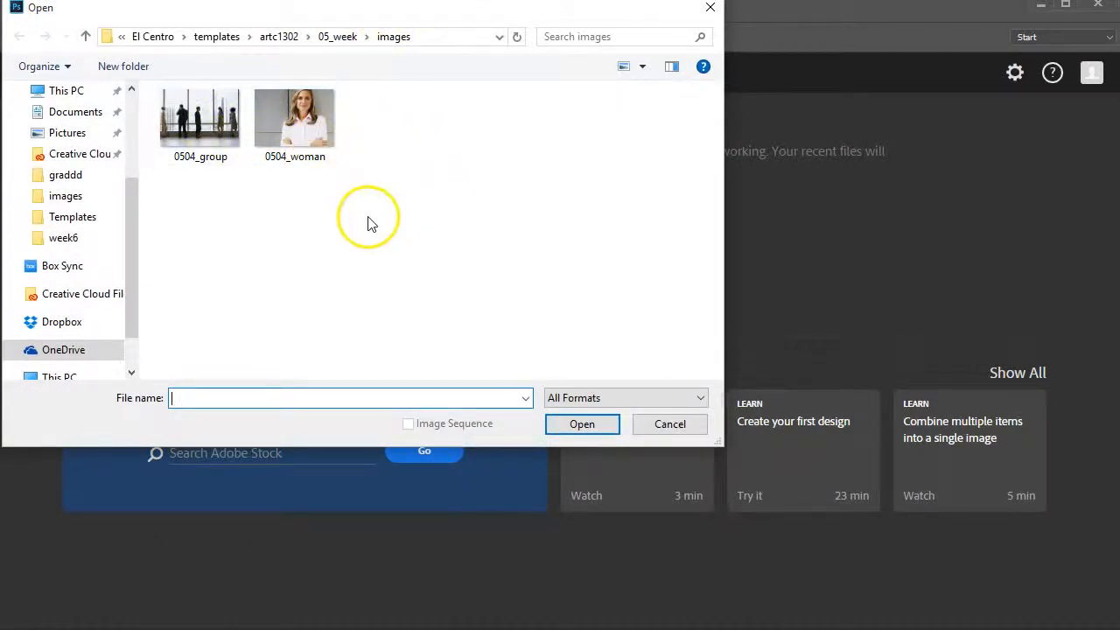
left_click_drag(370, 222, 199, 124)
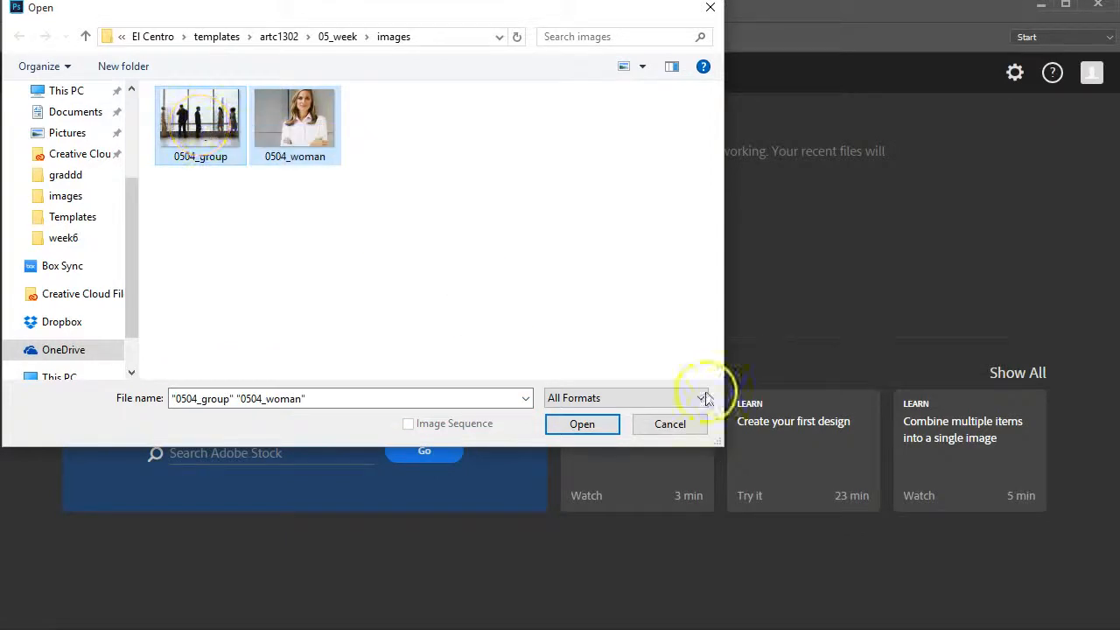
left_click(582, 425)
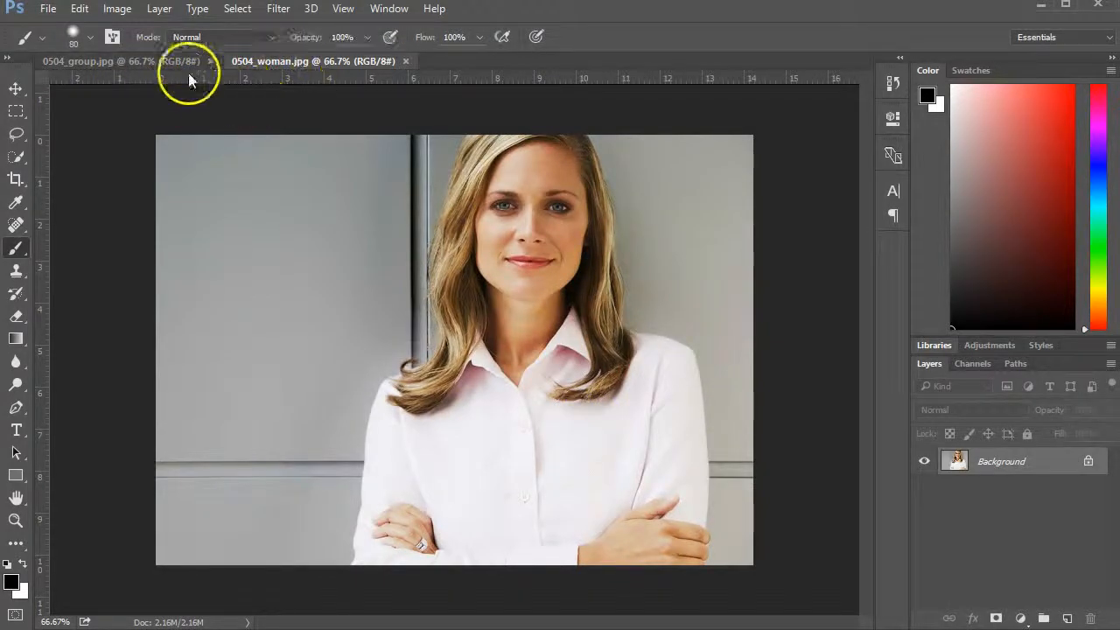
left_click(169, 57)
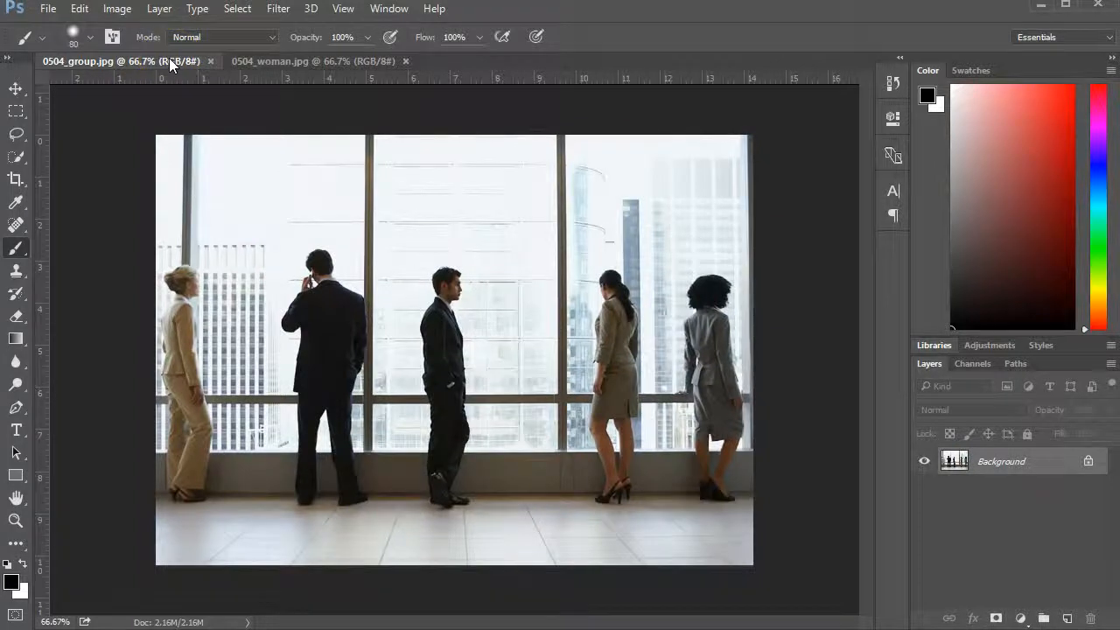
left_click(293, 59)
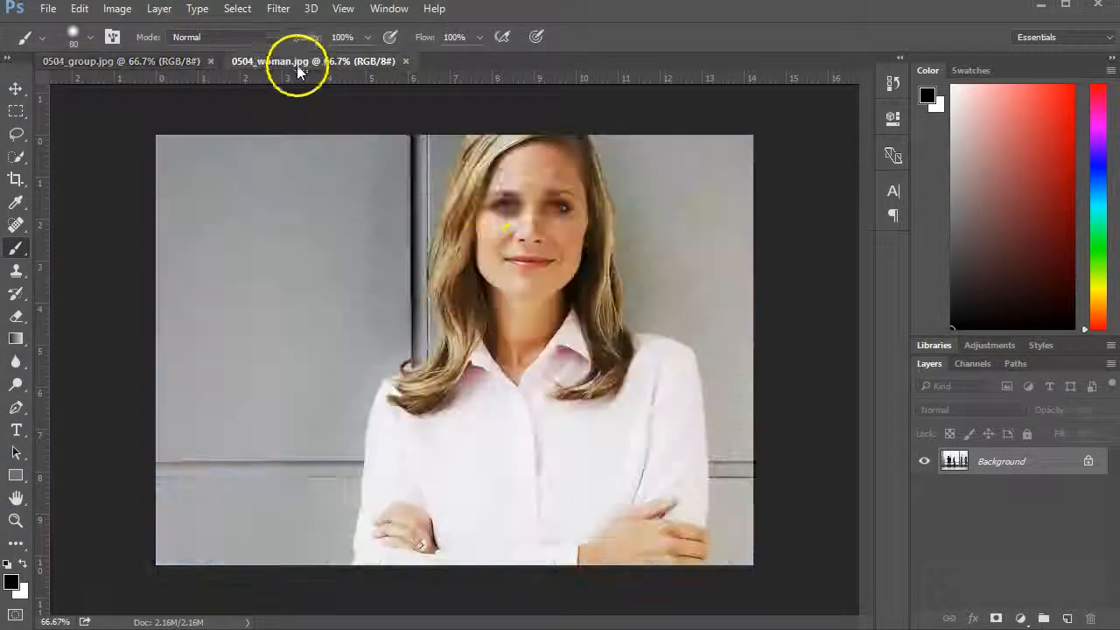
left_click(186, 63)
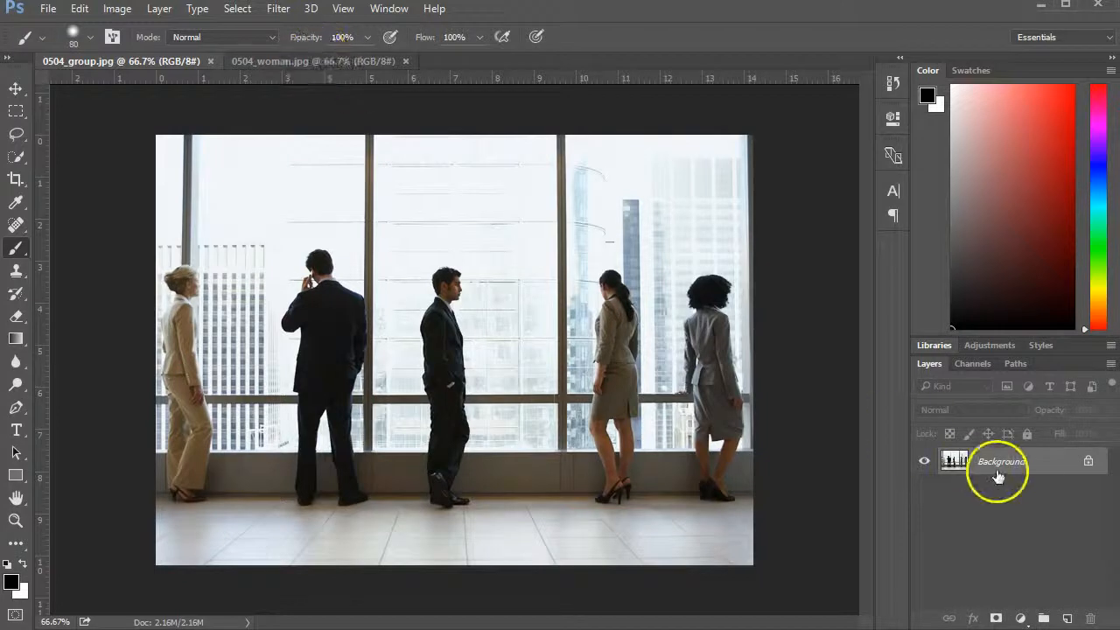
left_click(342, 61)
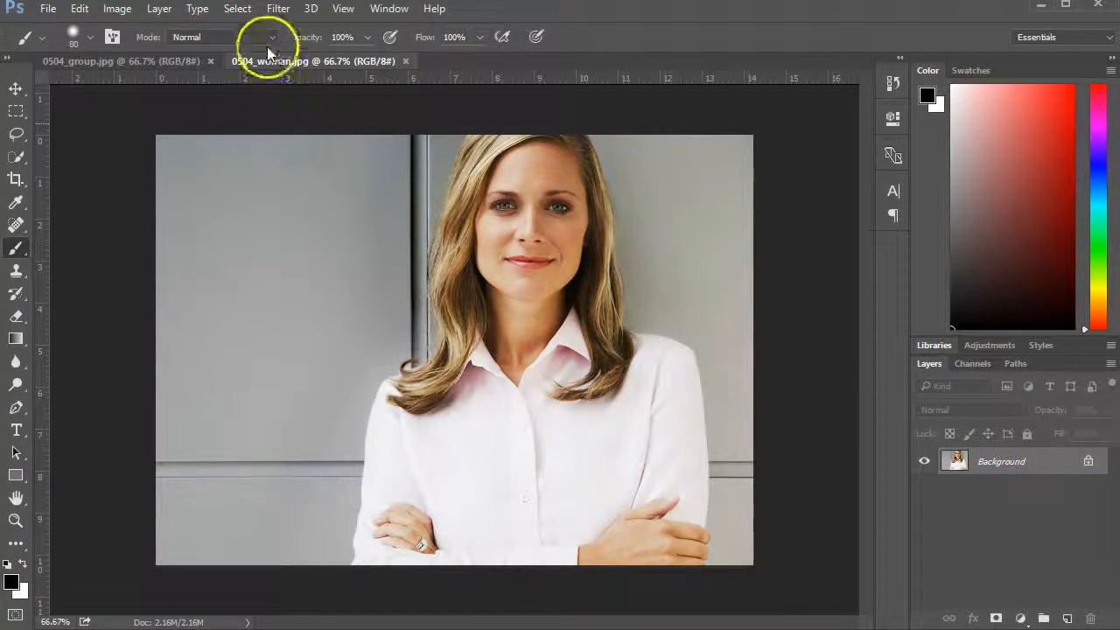
Copy the entire 0504_woman.jpg image and paste it as a new layer in 0504_group.jpg
left_click(242, 11)
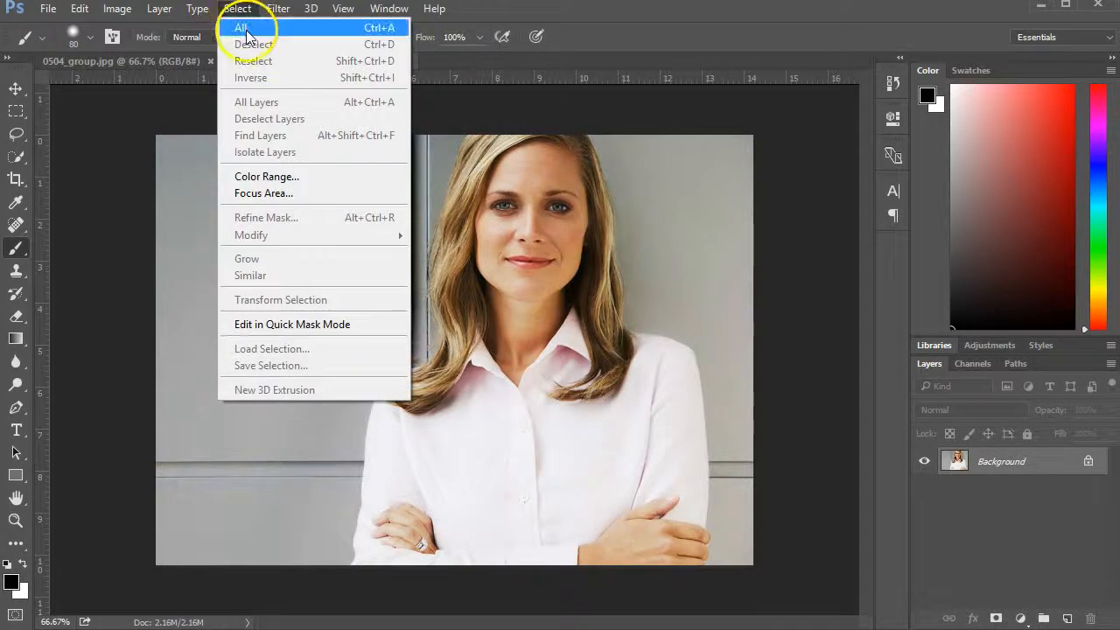
left_click(239, 25)
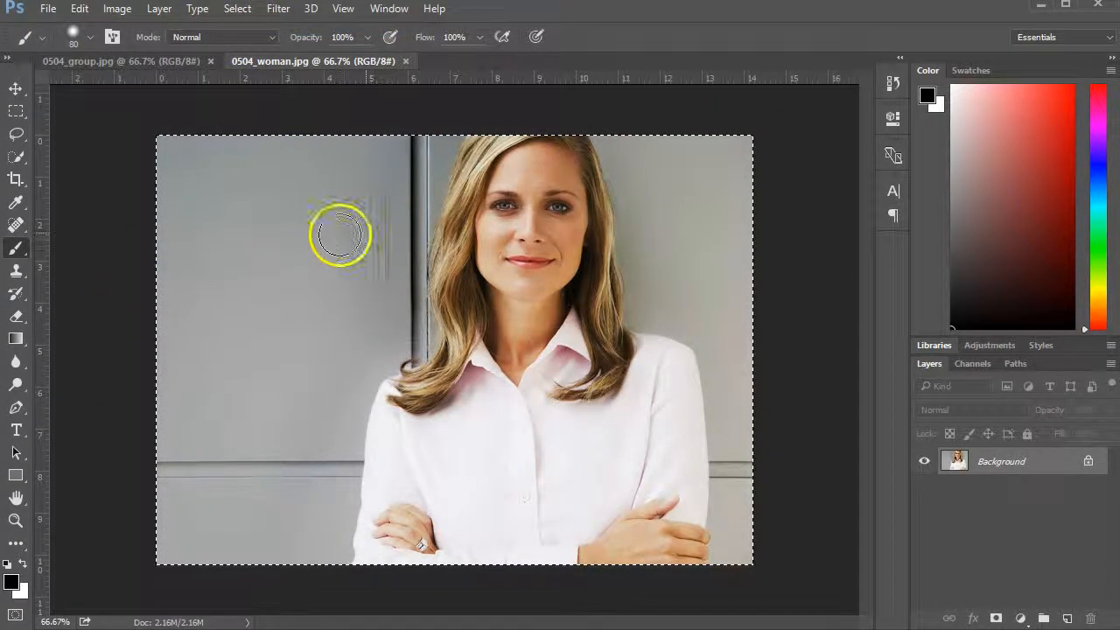
left_click(82, 10)
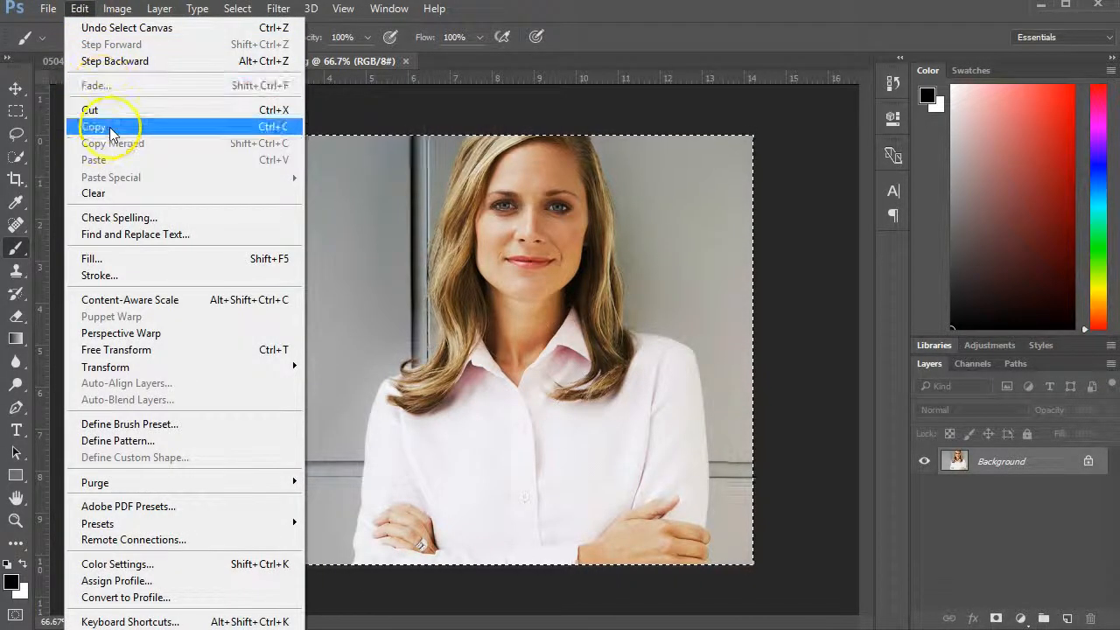
left_click(109, 127)
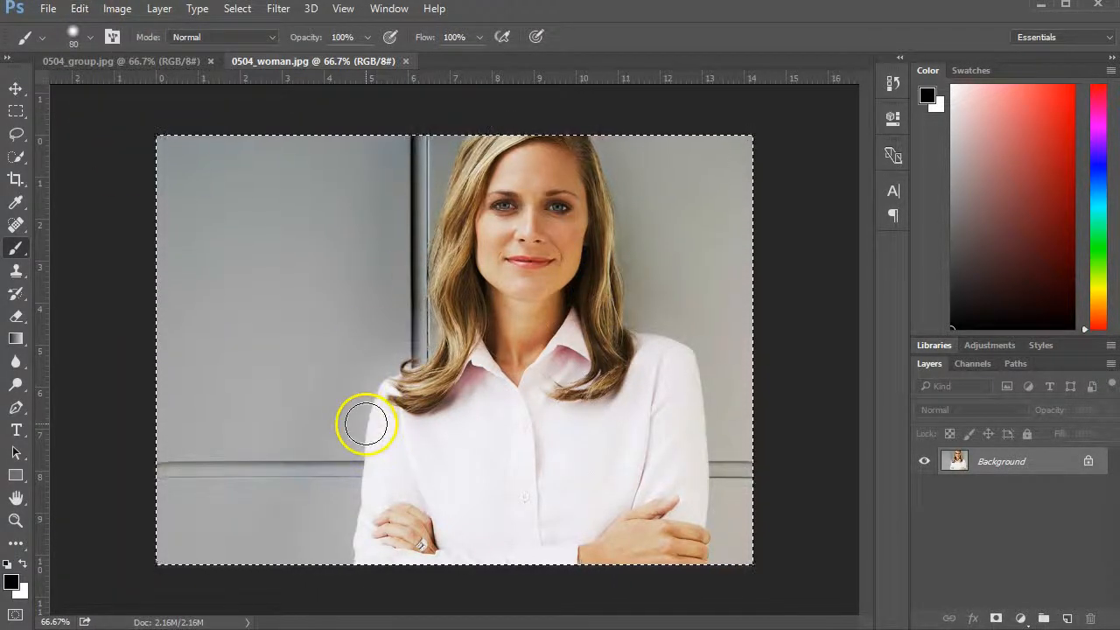
left_click(173, 64)
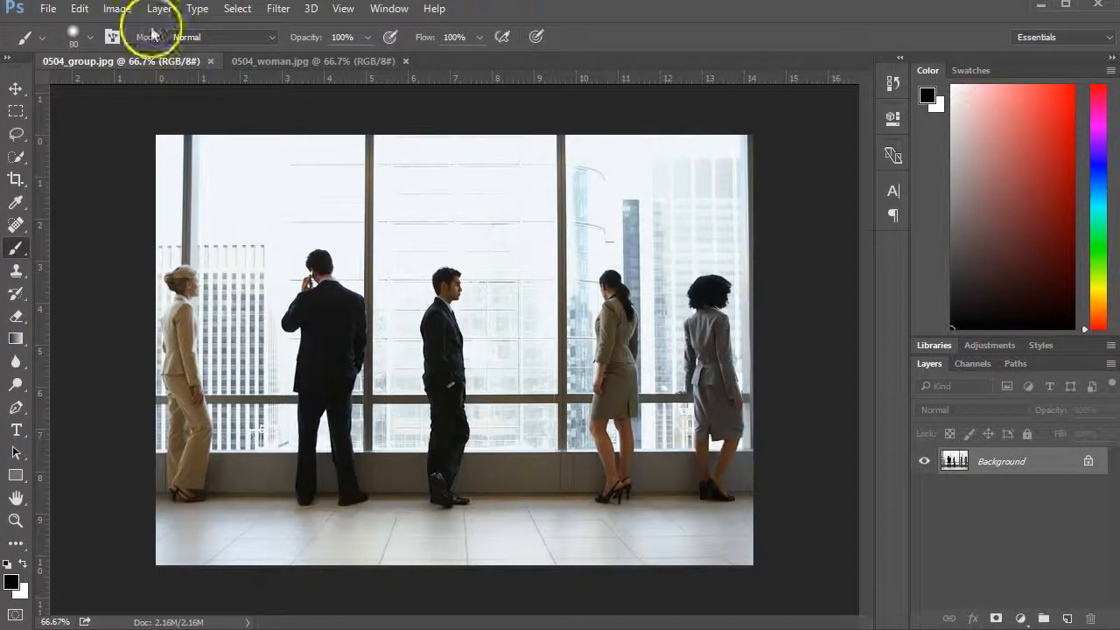
left_click(80, 9)
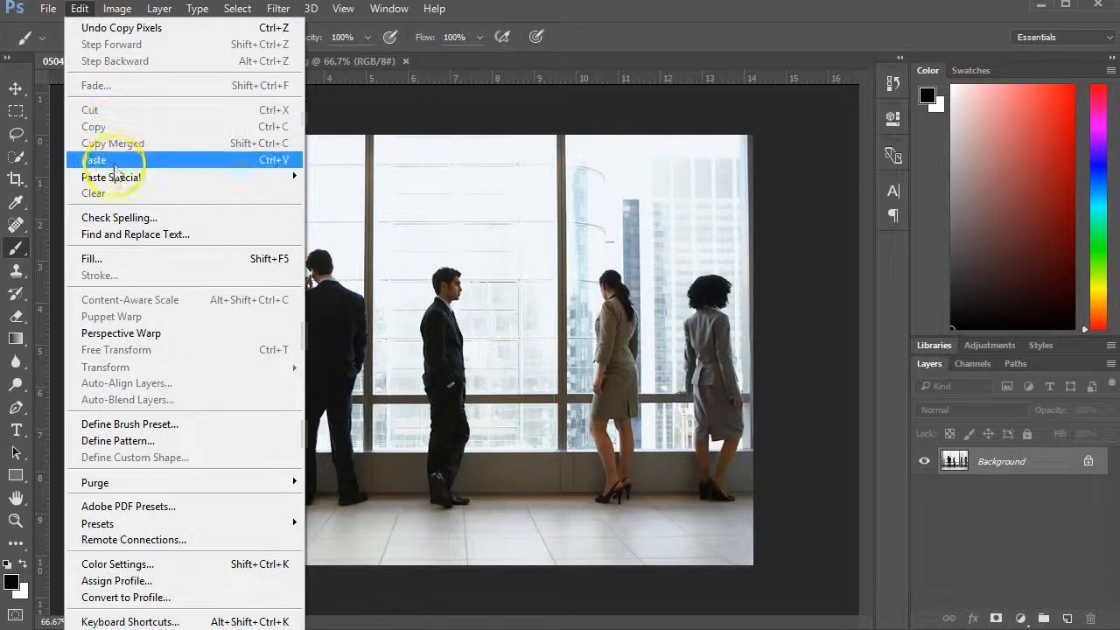
left_click(113, 162)
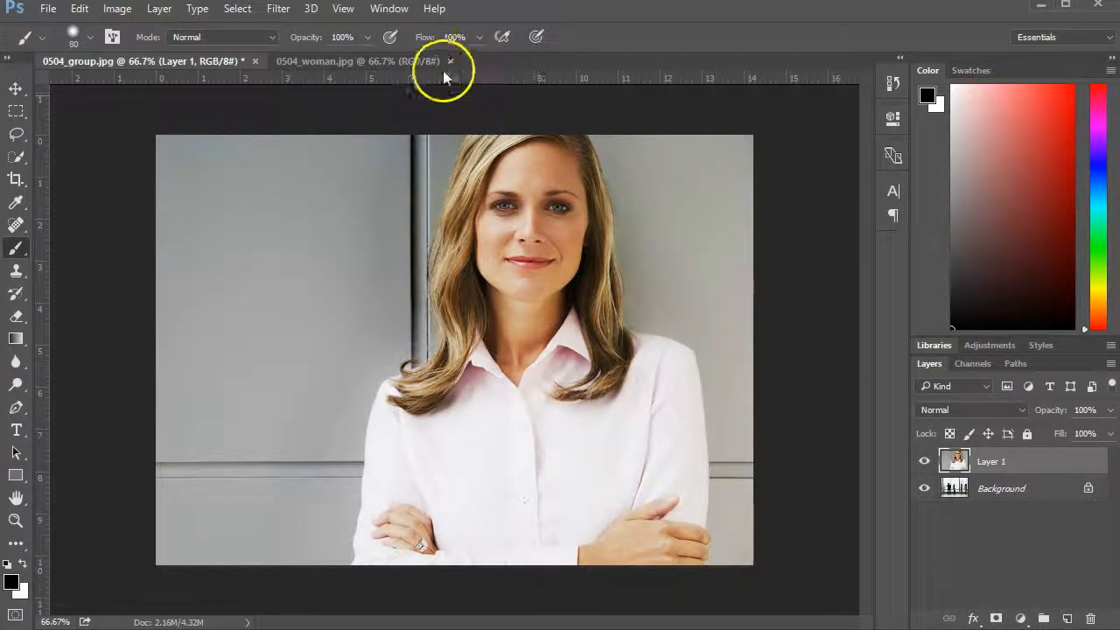
Close the 0504_woman.jpg document and rename the pasted layer in 0504_group.jpg as woman
left_click(418, 58)
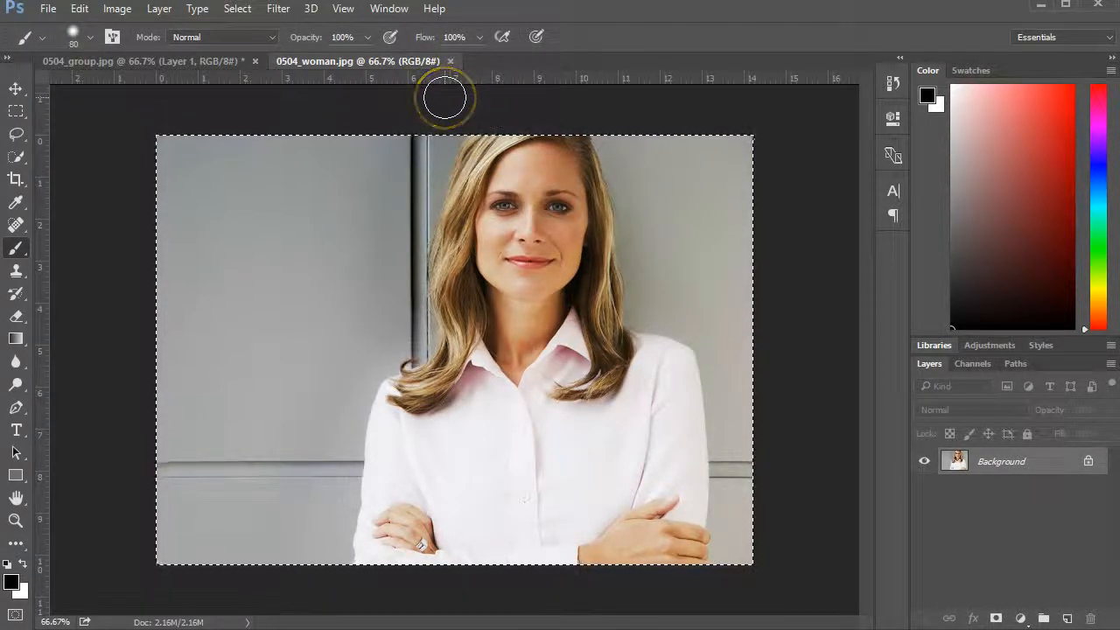
left_click(449, 62)
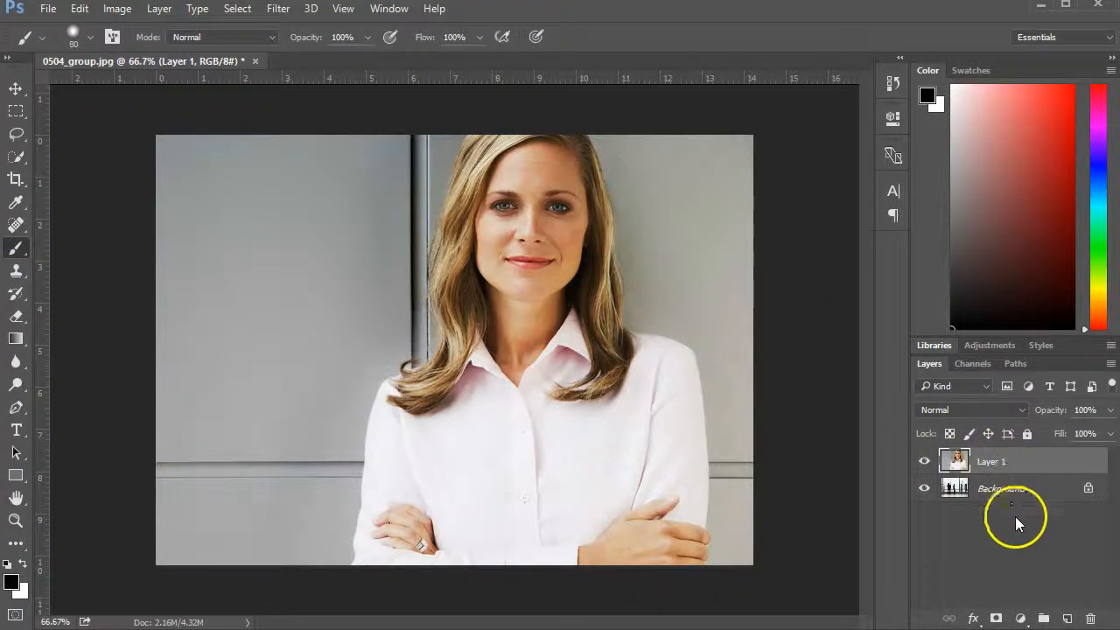
double_click(990, 462)
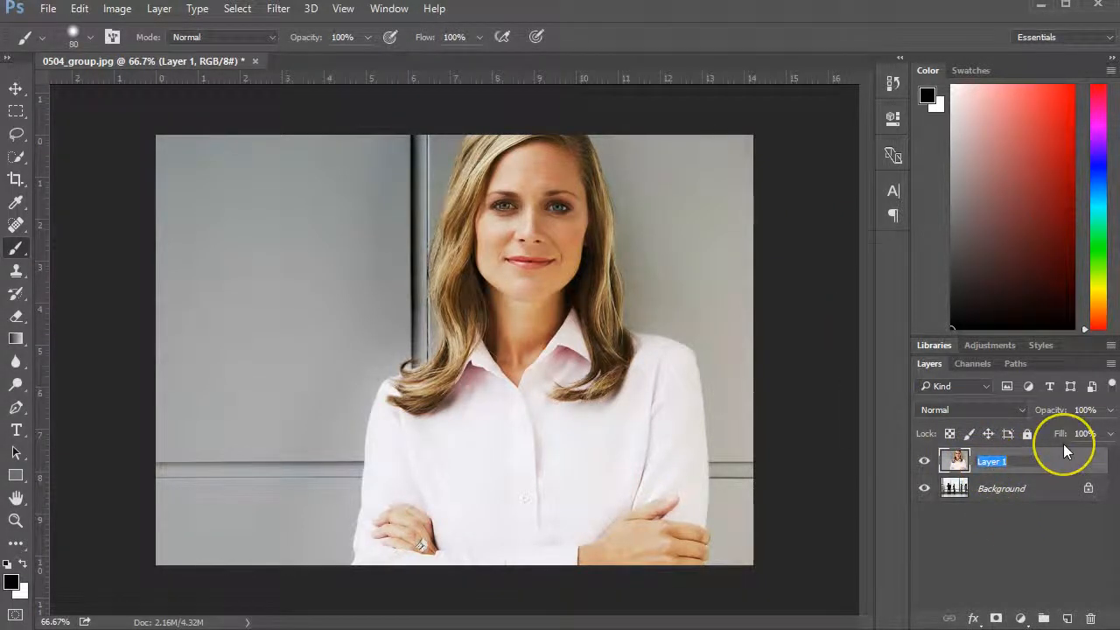
type("woman")
key("Return")
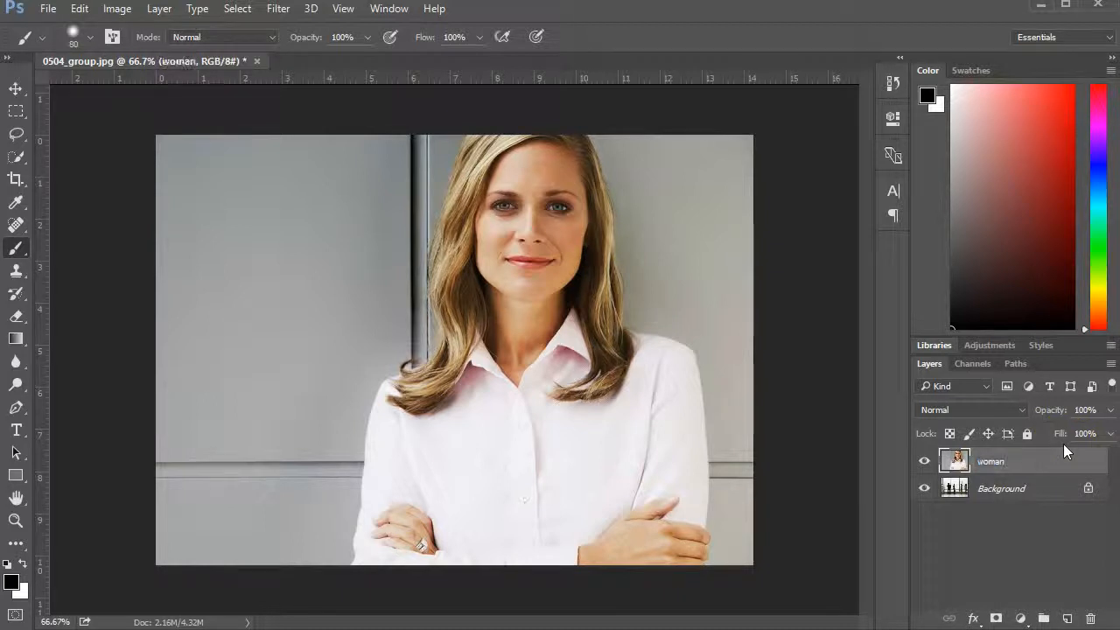
Add a white layer mask to the woman layer and make the mask active for editing
left_click(926, 462)
left_click(926, 462)
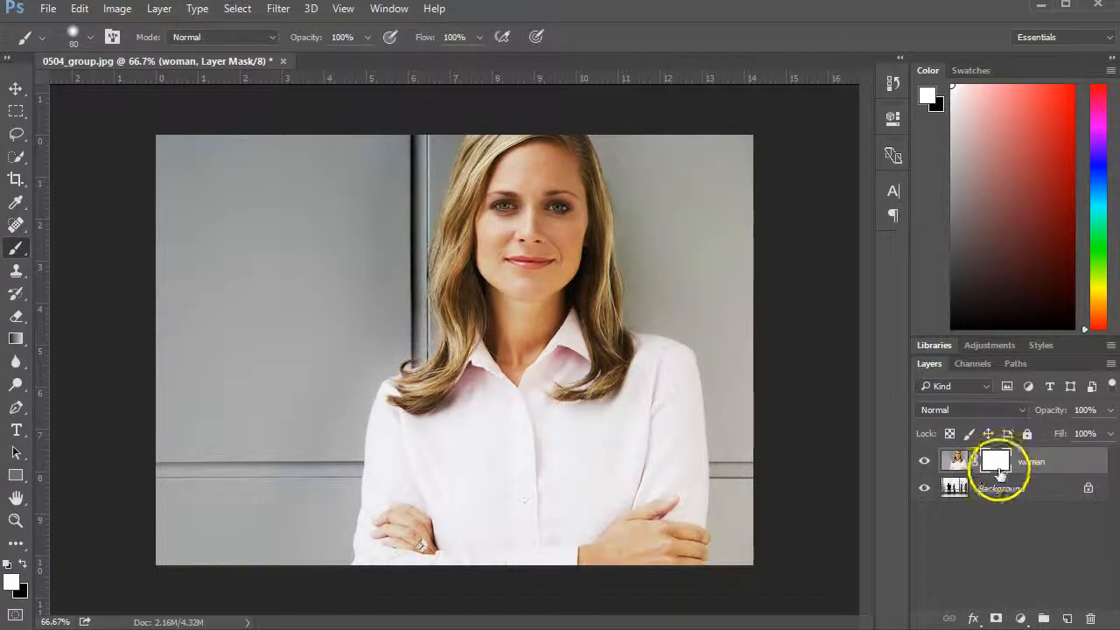
left_click(952, 464)
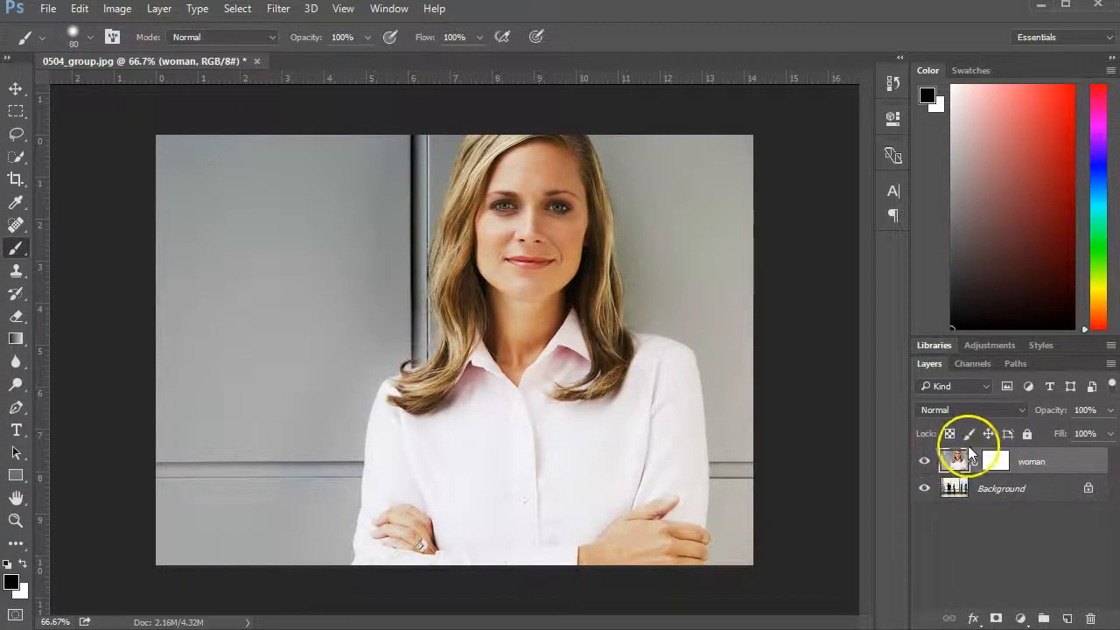
left_click(995, 459)
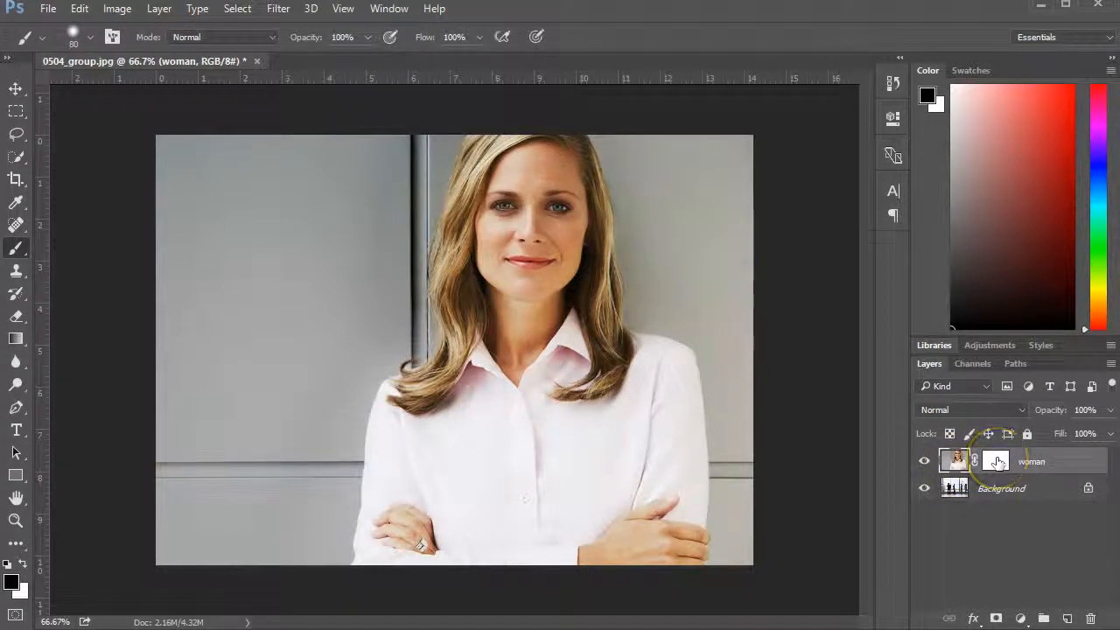
left_click(998, 462)
left_click(998, 462)
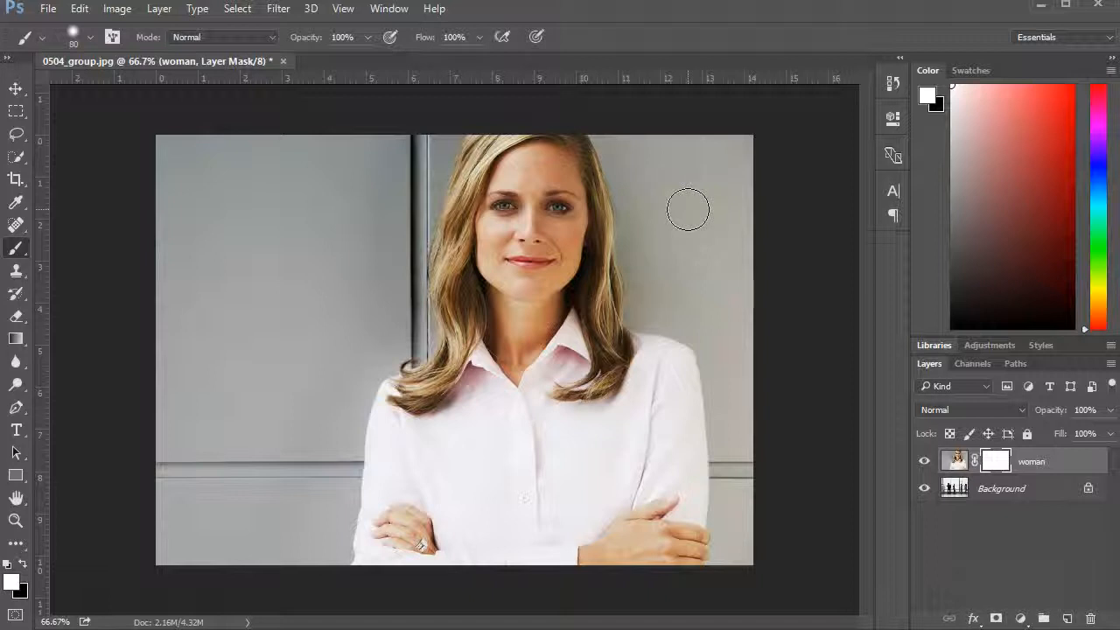
Set up the Brush tool with a size of 136 px and a hardness of 50%
left_click(153, 259)
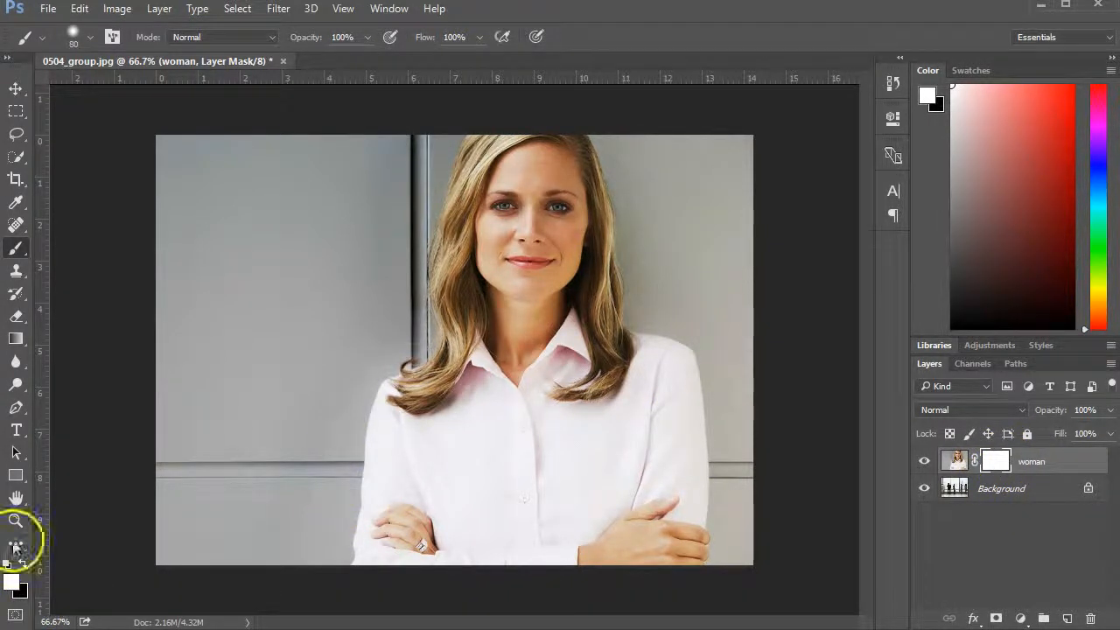
left_click(16, 251)
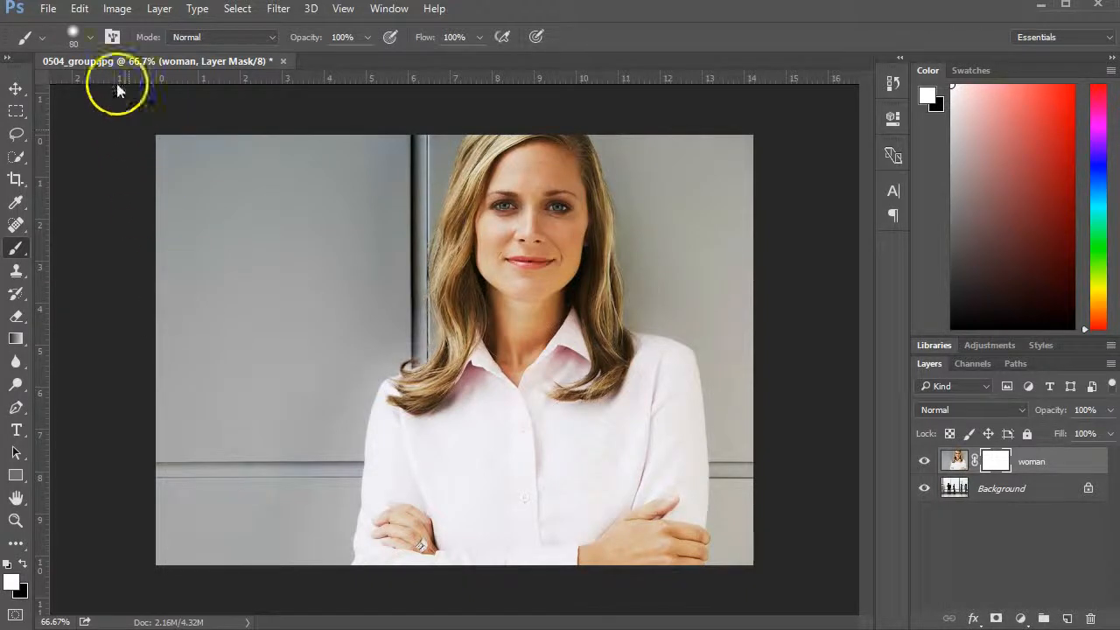
left_click(88, 36)
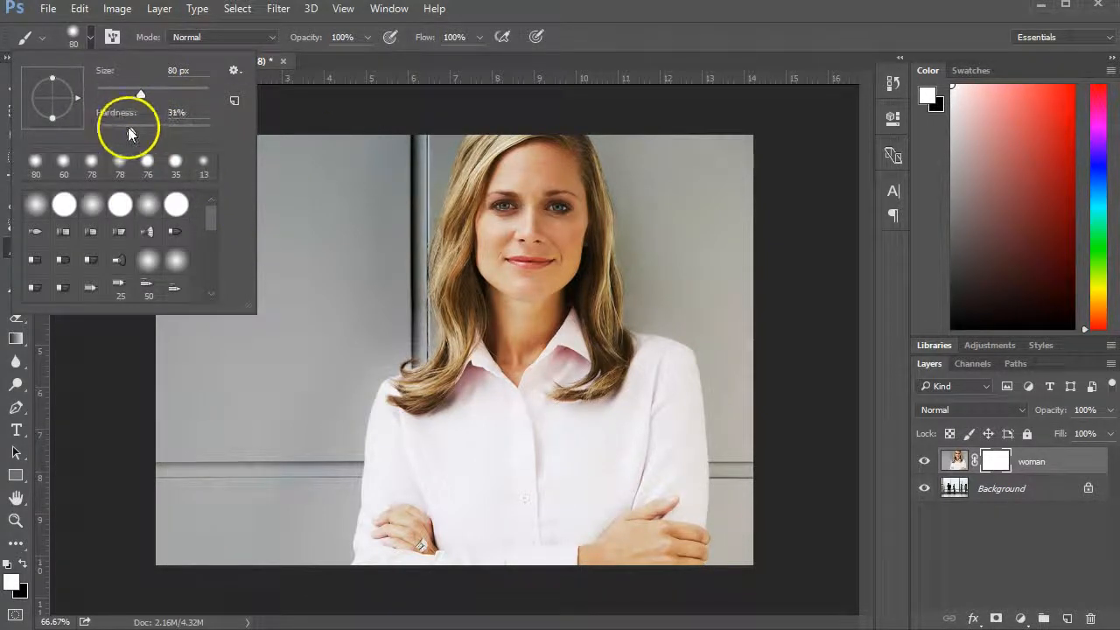
left_click_drag(129, 134, 158, 127)
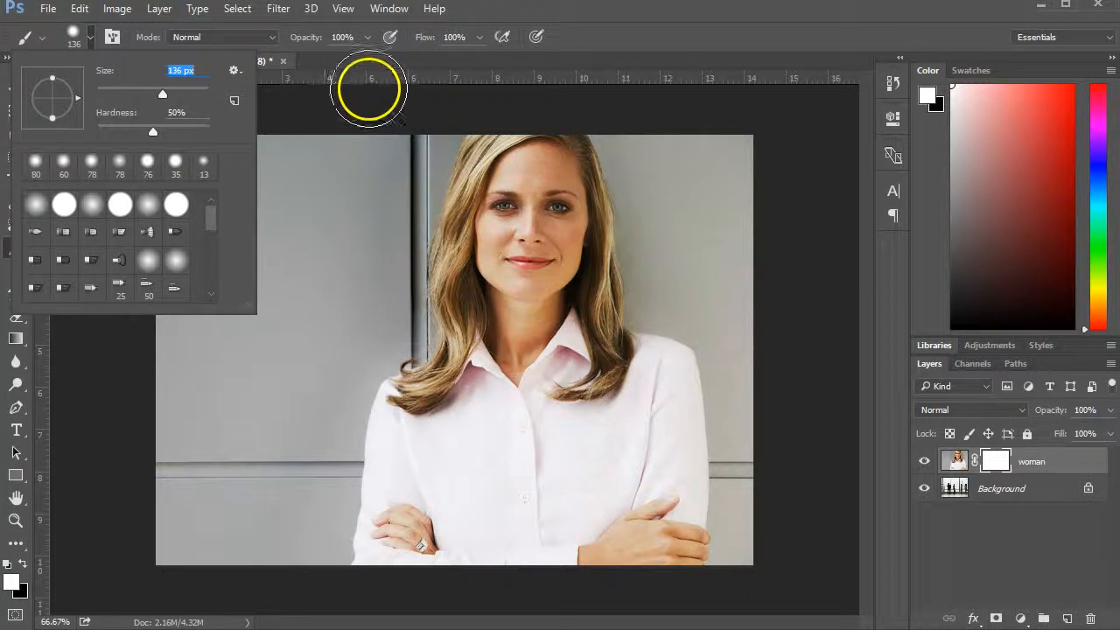
left_click(370, 66)
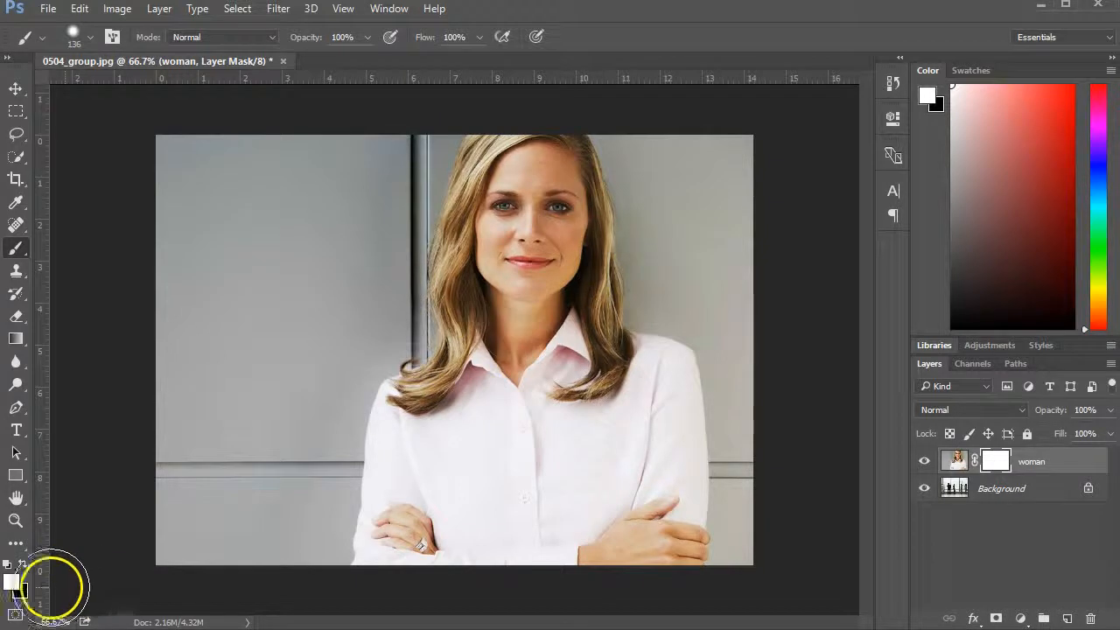
Set the foreground color to black (000000) and return to the Brush tool
left_click(25, 570)
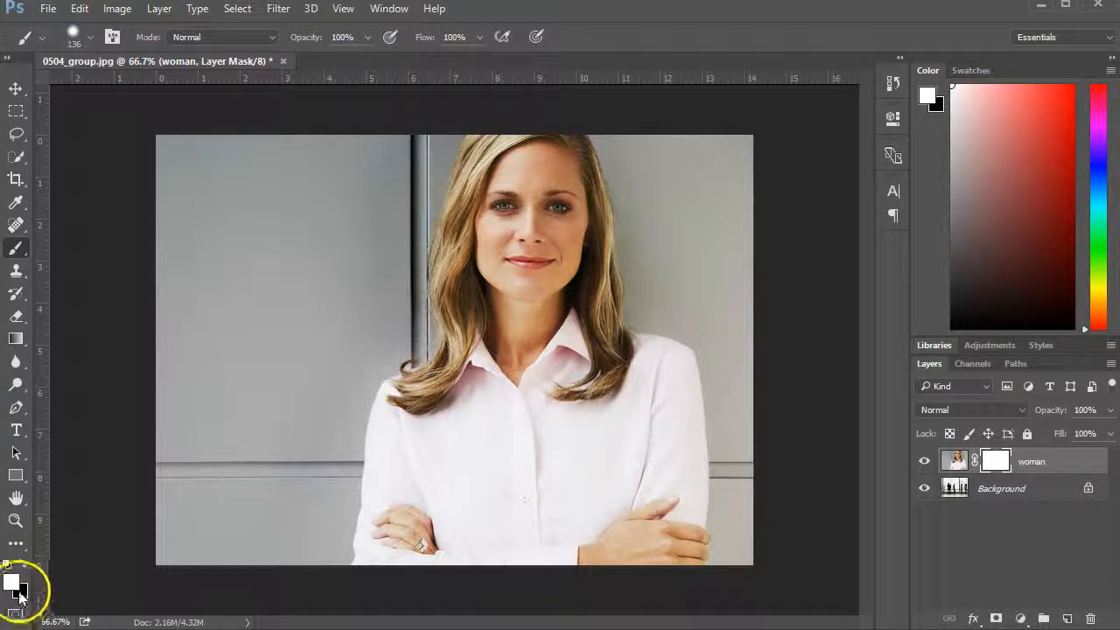
left_click(12, 585)
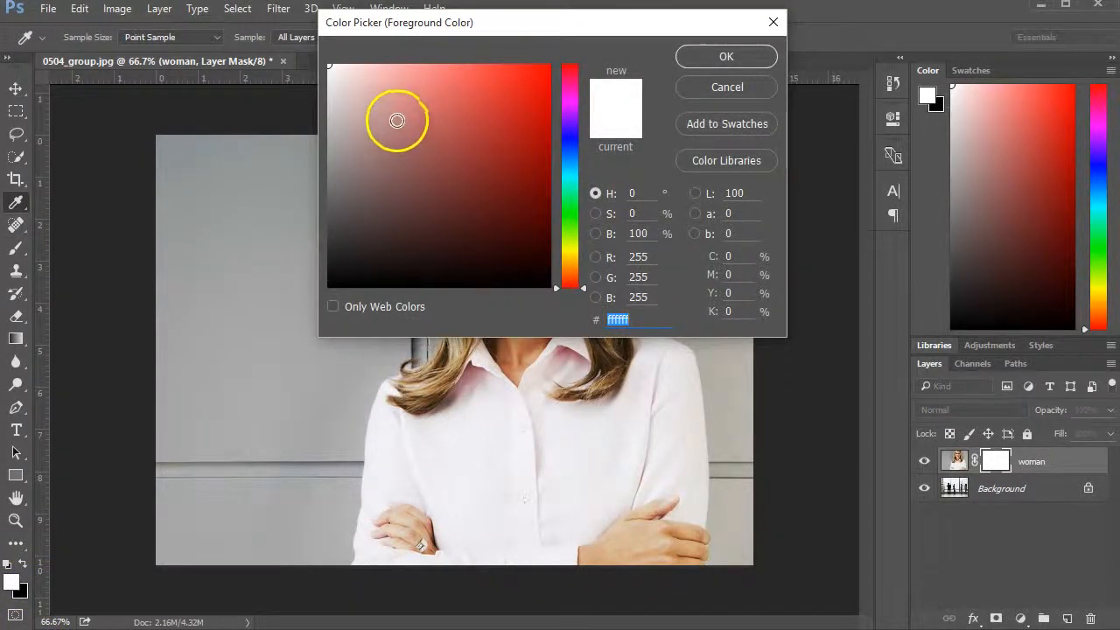
left_click(277, 327)
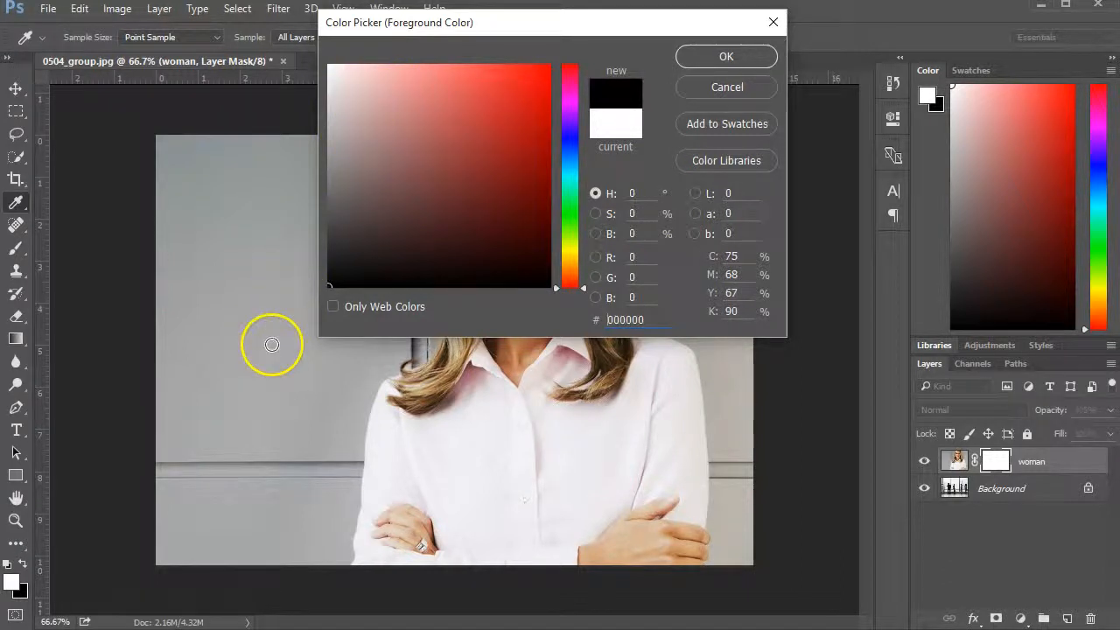
left_click(738, 57)
key("b")
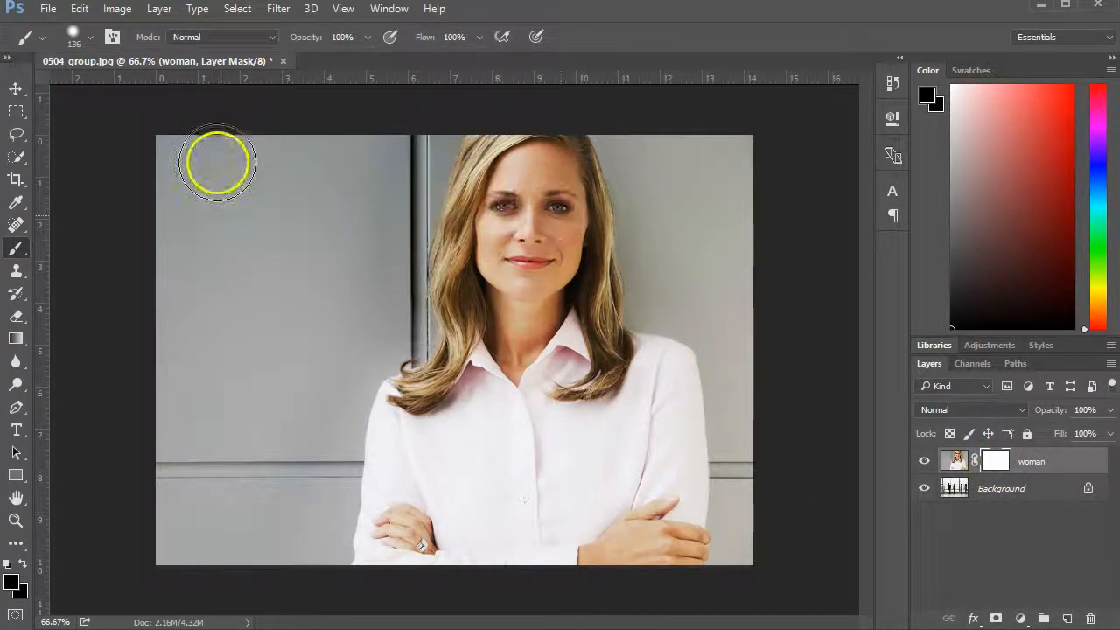
Paint black on the woman layer's mask on both sides of the woman to hide the gray wall and reveal the group photo
mouse_move(148, 149)
left_mouse_down()
mouse_move(209, 138)
mouse_move(142, 242)
mouse_move(238, 131)
mouse_move(133, 302)
mouse_move(254, 112)
mouse_move(147, 338)
mouse_move(155, 424)
mouse_move(217, 302)
mouse_move(157, 523)
mouse_move(162, 551)
left_mouse_up()
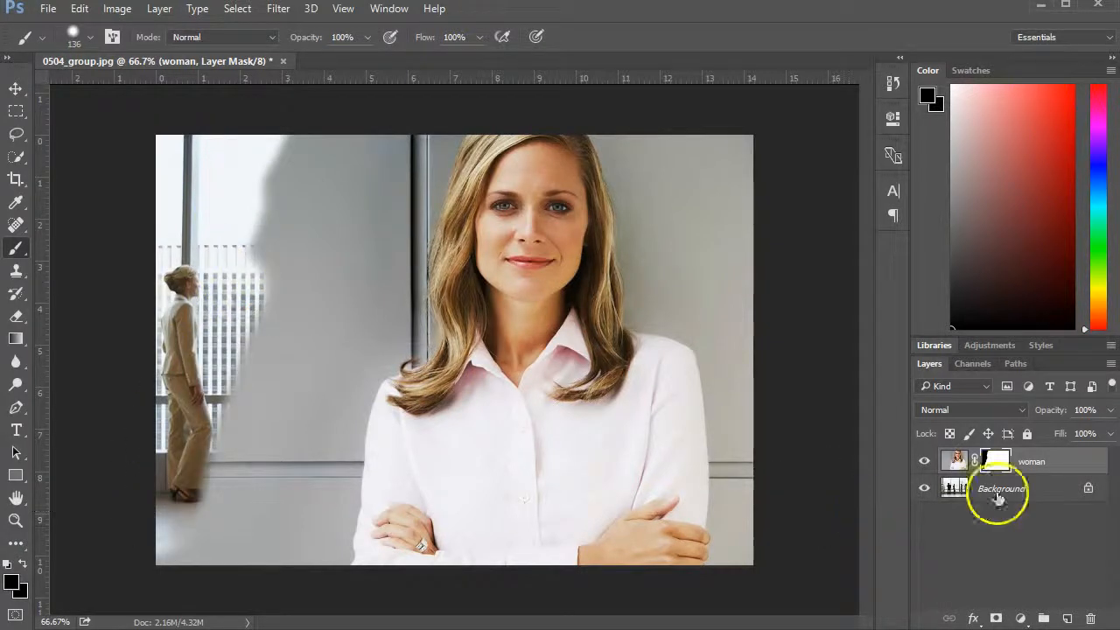
mouse_move(281, 490)
left_mouse_down()
mouse_move(283, 453)
mouse_move(204, 532)
mouse_move(160, 506)
mouse_move(227, 409)
mouse_move(211, 492)
mouse_move(334, 125)
mouse_move(243, 255)
mouse_move(220, 490)
mouse_move(224, 604)
mouse_move(400, 121)
mouse_move(378, 158)
mouse_move(350, 259)
mouse_move(365, 317)
mouse_move(289, 437)
mouse_move(278, 596)
mouse_move(324, 409)
mouse_move(367, 326)
mouse_move(385, 243)
mouse_move(445, 116)
mouse_move(481, 70)
left_mouse_up()
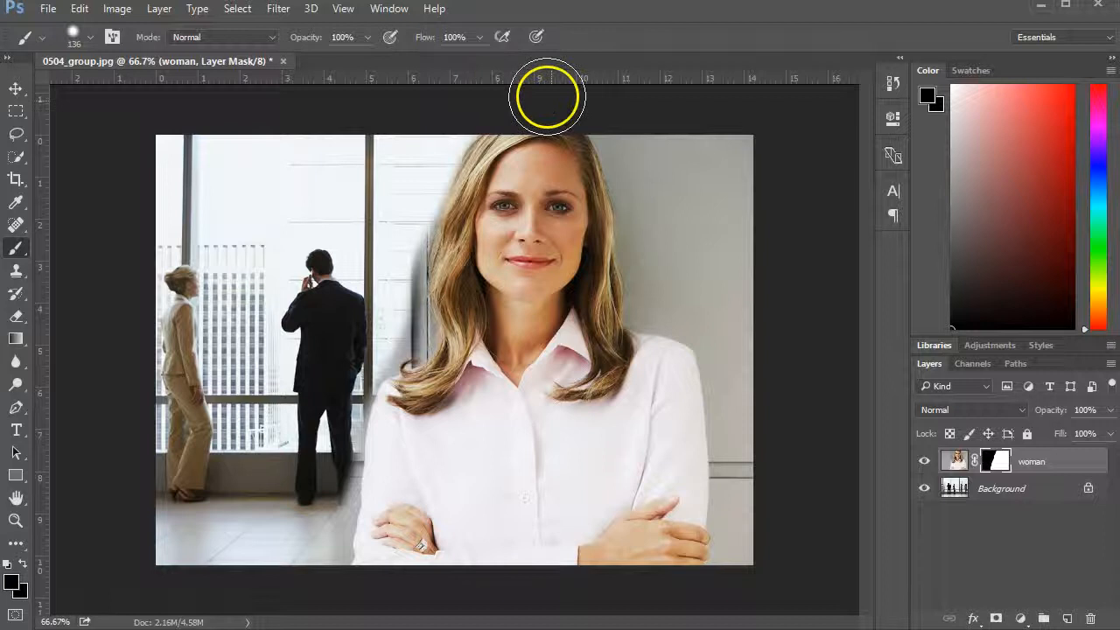
mouse_move(624, 108)
left_mouse_down()
mouse_move(667, 250)
mouse_move(707, 298)
mouse_move(741, 141)
mouse_move(705, 143)
mouse_move(695, 232)
left_mouse_up()
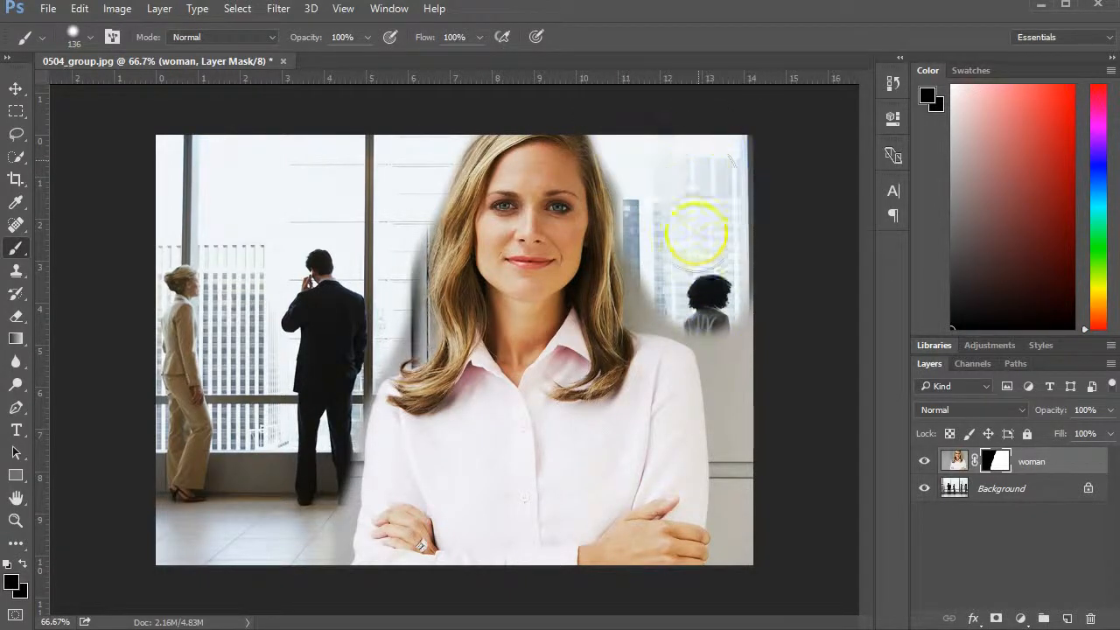
mouse_move(766, 296)
left_mouse_down()
mouse_move(765, 542)
mouse_move(753, 565)
left_mouse_up()
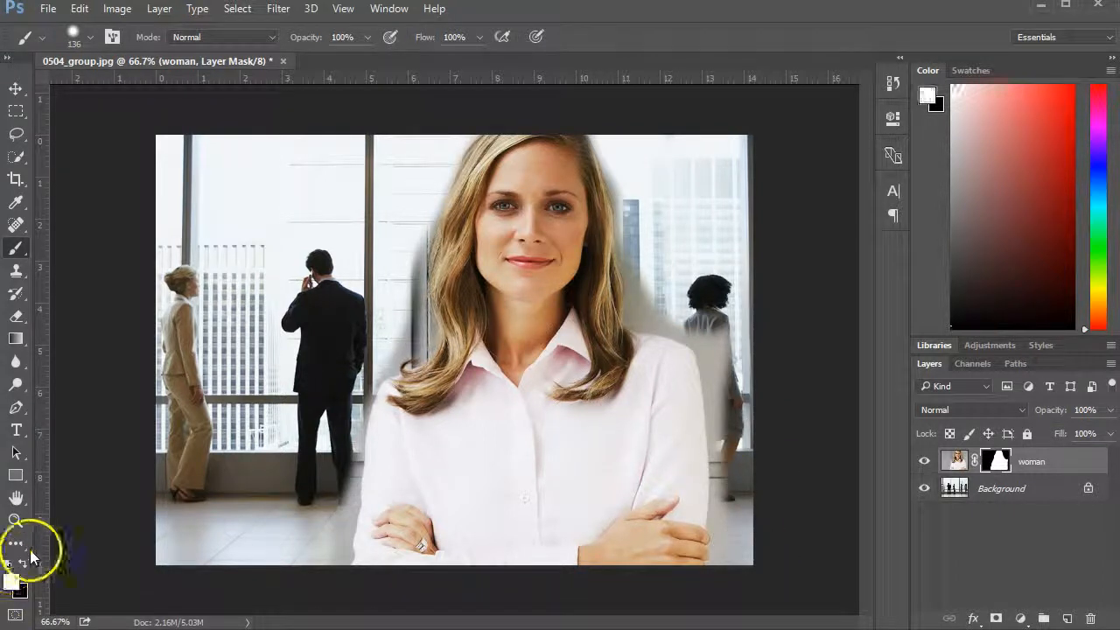
Try painting white on the woman layer's mask over the revealed background people to bring back the gray wall
left_click(12, 587)
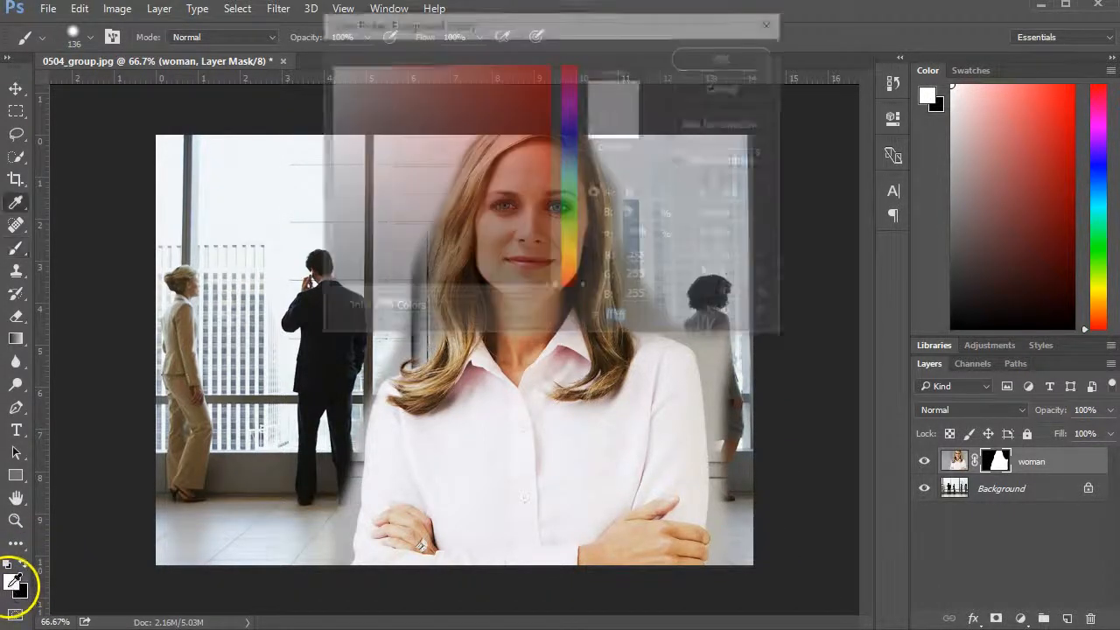
key("Escape")
mouse_move(304, 340)
left_mouse_down()
mouse_move(325, 304)
mouse_move(363, 288)
mouse_move(377, 320)
mouse_move(536, 341)
left_mouse_up()
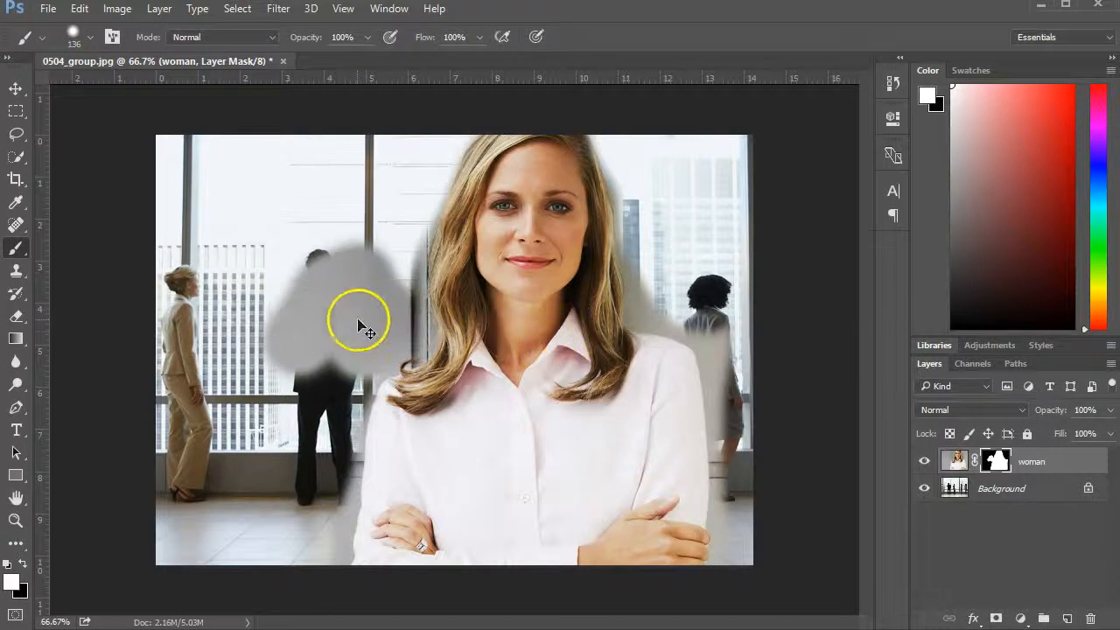
key("ctrl+z")
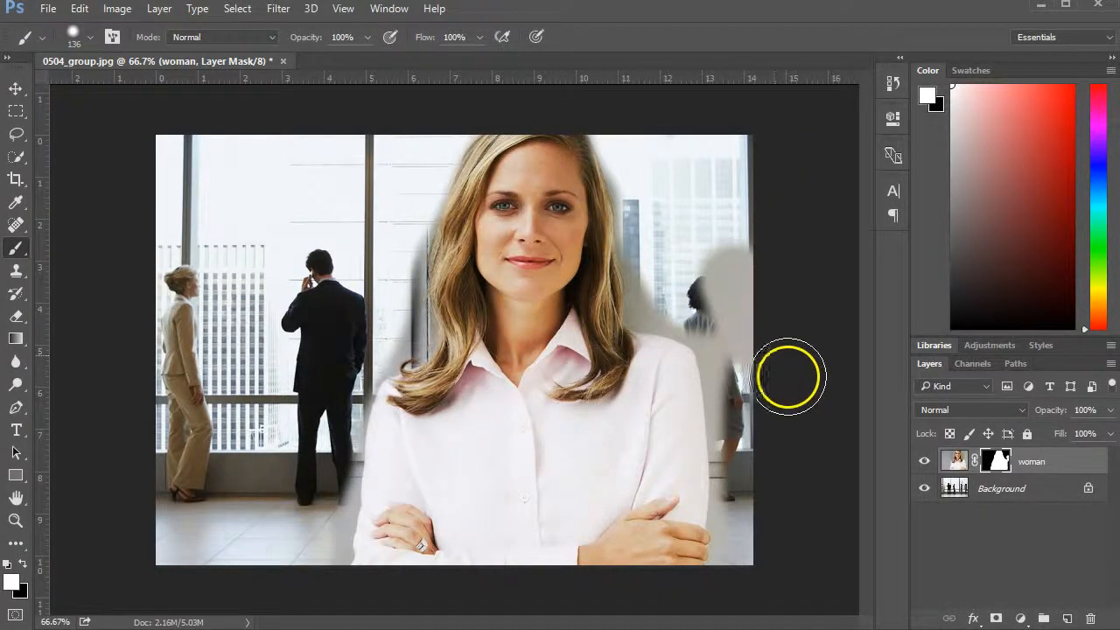
left_click_drag(722, 289, 776, 394)
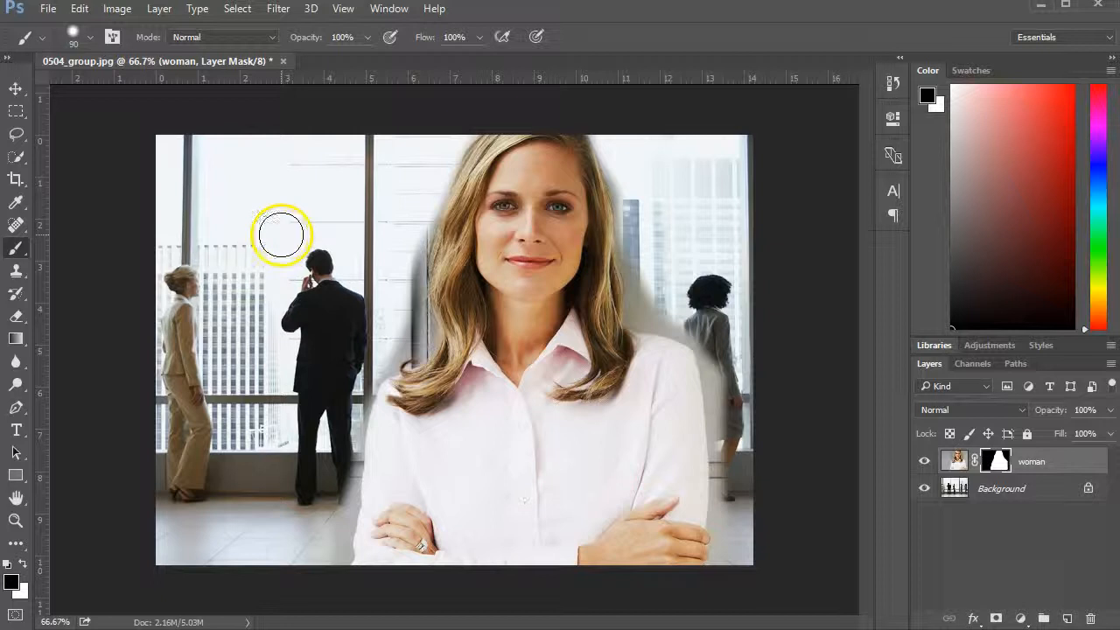
Set the black mask brush to a size of 50 px and a hardness of 10%
left_click(92, 37)
left_click(92, 38)
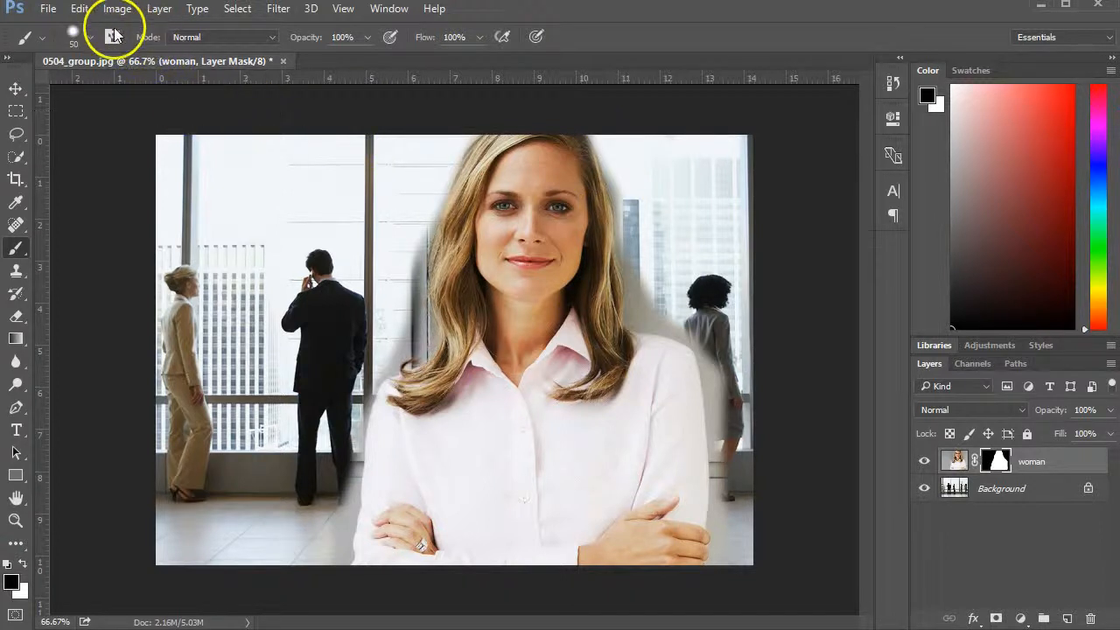
left_click(93, 40)
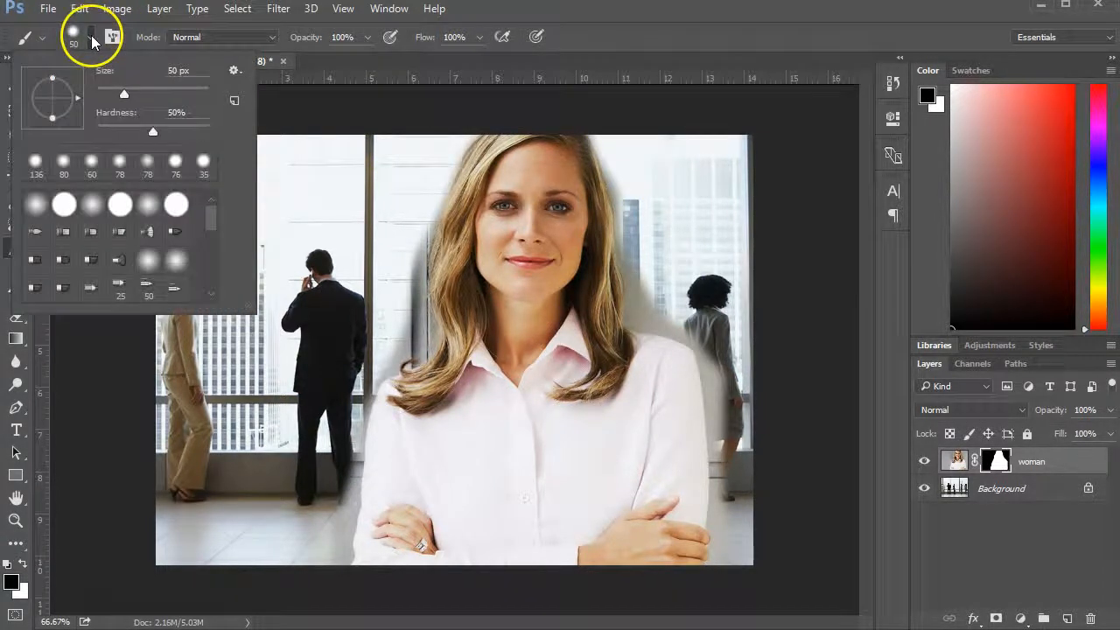
left_click_drag(116, 128, 108, 132)
left_click(372, 139)
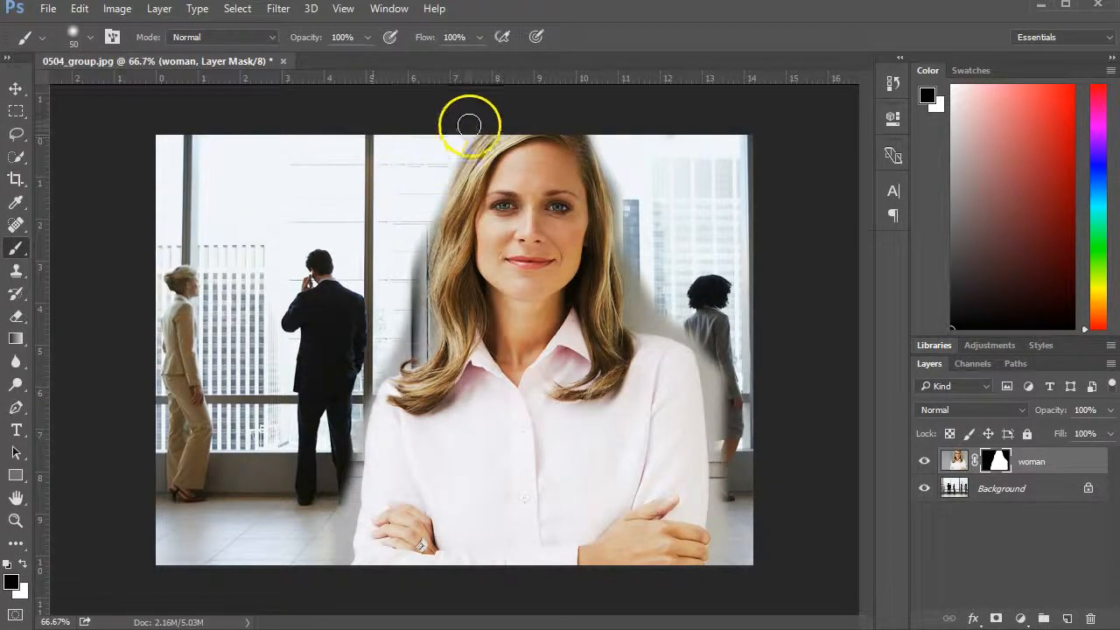
Paint black on the mask along the hair edge on the right side of the woman's head
scroll(612, 173, "up", 2)
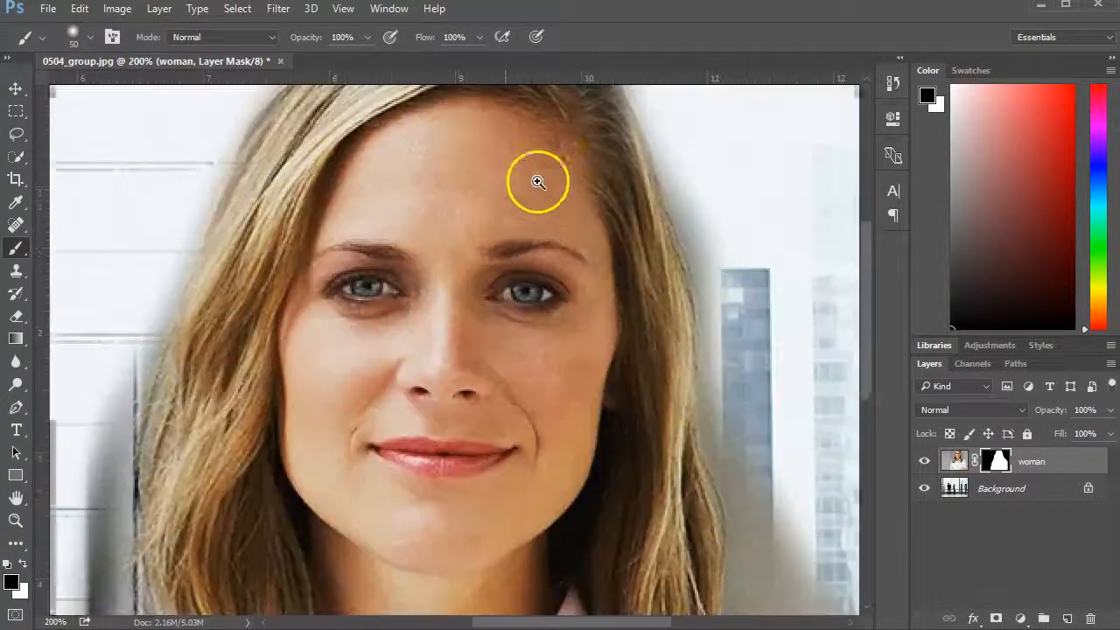
left_click_drag(438, 219, 433, 253)
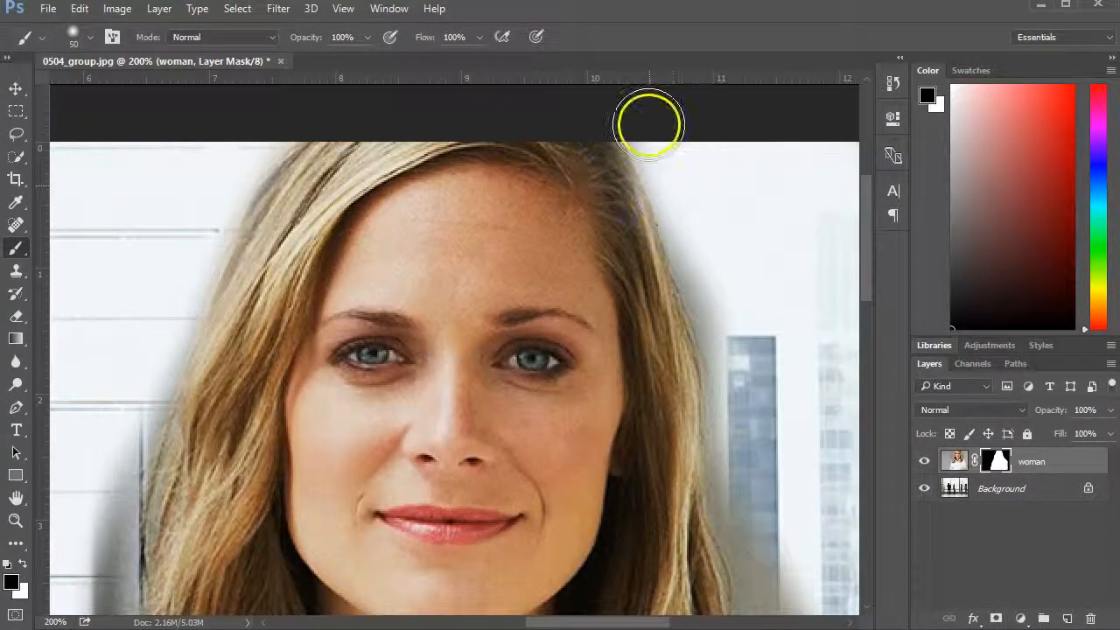
mouse_move(692, 188)
left_mouse_down()
mouse_move(709, 271)
mouse_move(737, 317)
mouse_move(744, 414)
mouse_move(781, 377)
mouse_move(747, 249)
mouse_move(702, 230)
mouse_move(725, 410)
left_mouse_up()
mouse_move(767, 338)
left_mouse_down()
mouse_move(698, 175)
mouse_move(652, 243)
mouse_move(619, 406)
mouse_move(603, 290)
mouse_move(651, 391)
mouse_move(726, 445)
left_mouse_up()
mouse_move(698, 339)
left_mouse_down()
mouse_move(608, 245)
mouse_move(505, 189)
left_mouse_up()
mouse_move(461, 292)
left_mouse_down()
mouse_move(446, 245)
mouse_move(438, 293)
mouse_move(560, 323)
left_mouse_up()
left_click_drag(455, 254, 788, 219)
Paint black on the mask along the left edge of the woman's hair to remove the leftover gray fringe
left_click_drag(305, 303, 436, 483)
left_click_drag(510, 201, 455, 438)
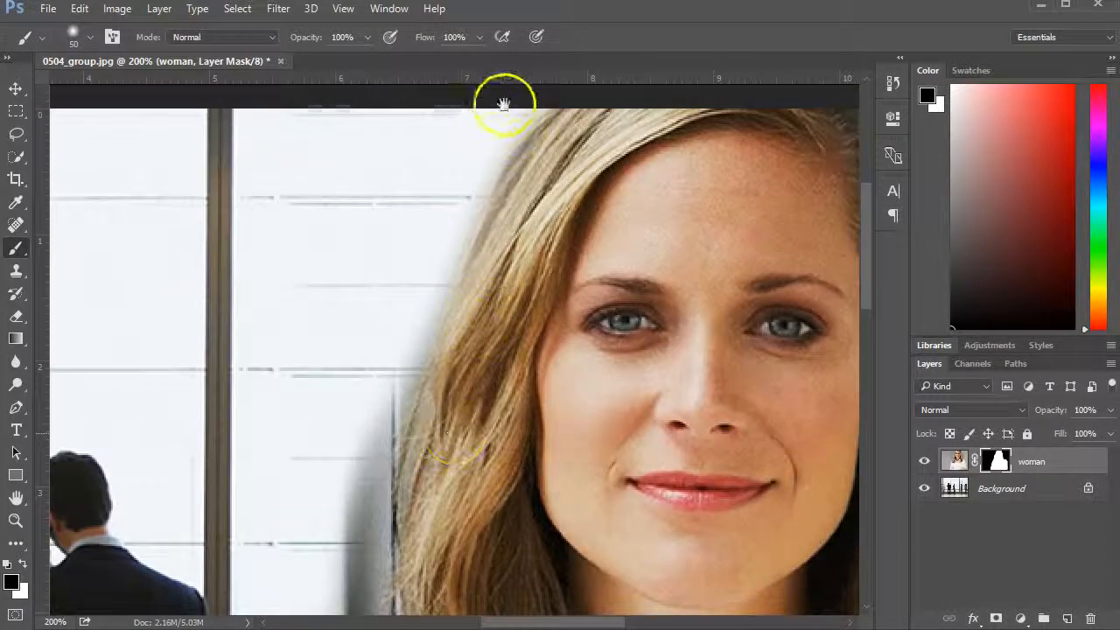
mouse_move(496, 119)
left_mouse_down()
mouse_move(416, 274)
mouse_move(389, 448)
mouse_move(337, 565)
left_mouse_up()
mouse_move(443, 307)
left_mouse_down()
mouse_move(456, 246)
mouse_move(387, 173)
left_mouse_up()
left_click_drag(333, 298, 319, 307)
left_click_drag(321, 308, 292, 486)
mouse_move(362, 340)
left_mouse_down()
mouse_move(369, 221)
mouse_move(198, 303)
mouse_move(400, 207)
left_mouse_up()
mouse_move(261, 263)
left_mouse_down()
mouse_move(269, 320)
mouse_move(292, 360)
mouse_move(286, 414)
mouse_move(252, 403)
mouse_move(197, 459)
left_mouse_up()
mouse_move(196, 404)
left_mouse_down()
mouse_move(260, 336)
mouse_move(262, 225)
mouse_move(241, 236)
left_mouse_up()
Paint white on the mask along the woman's hair edges to restore hair that was masked away
left_click_drag(488, 149, 318, 516)
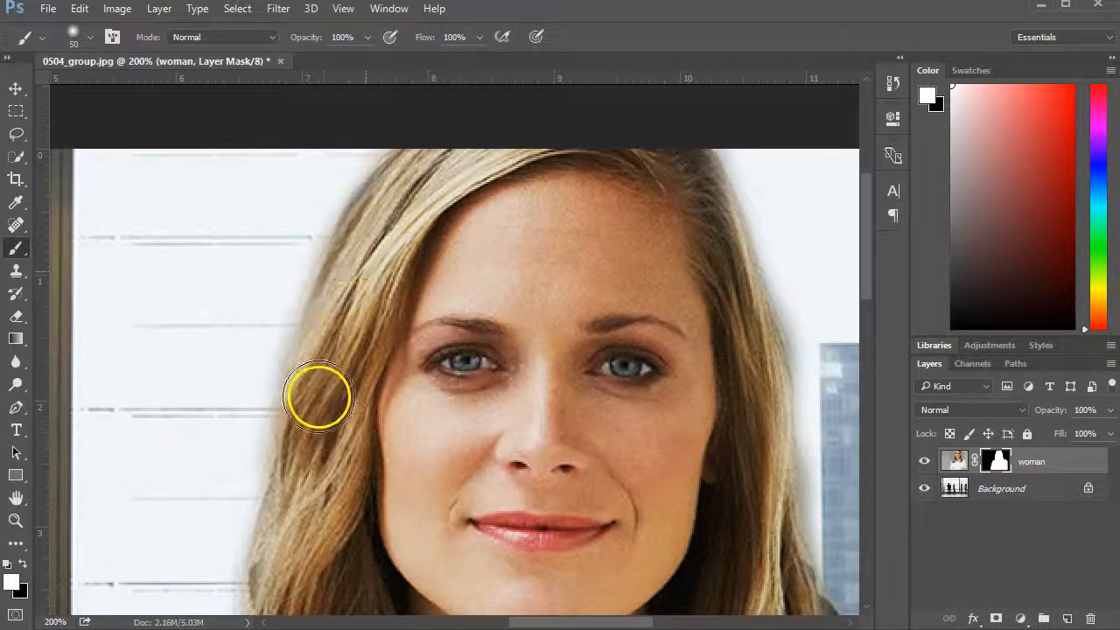
left_click_drag(521, 360, 362, 344)
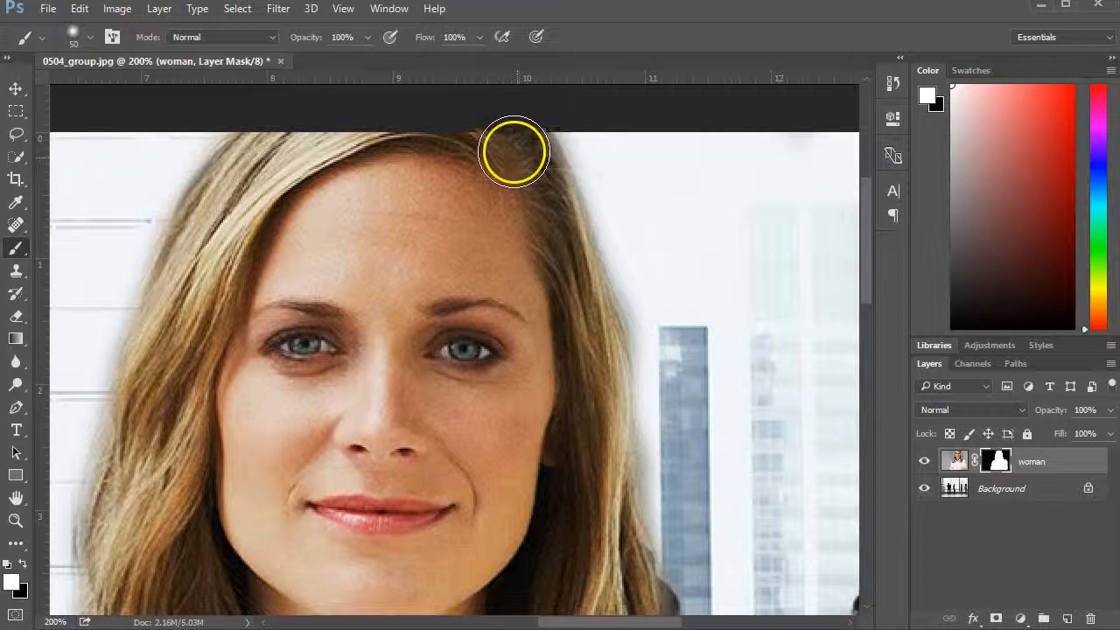
left_click_drag(552, 426, 500, 164)
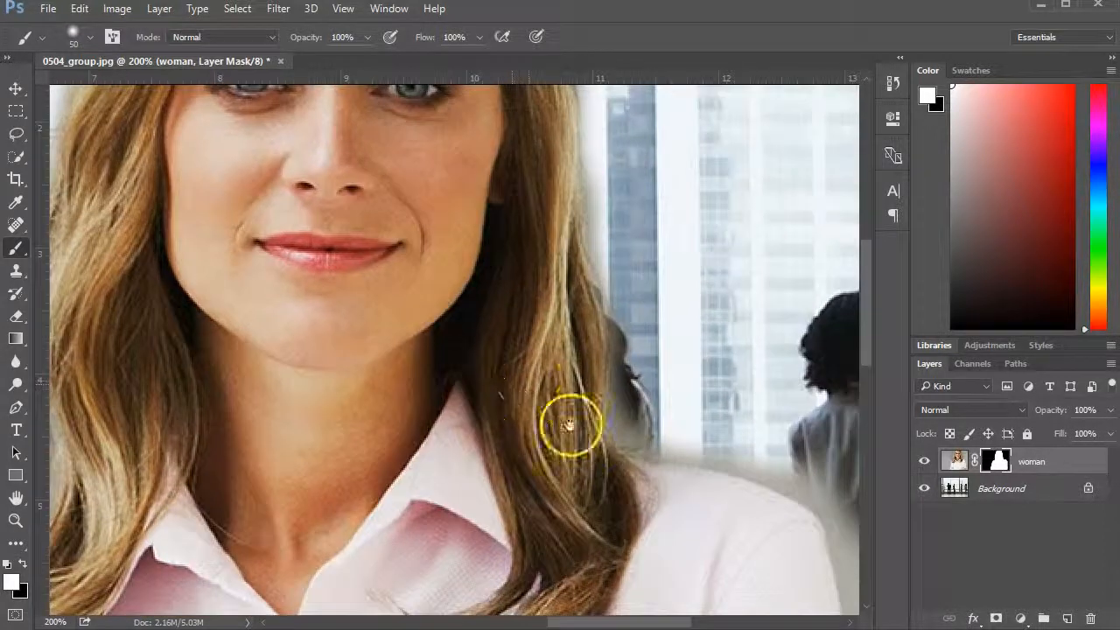
Switch the foreground back to black, raise the brush hardness and set the brush size to 70 px
left_click(23, 565)
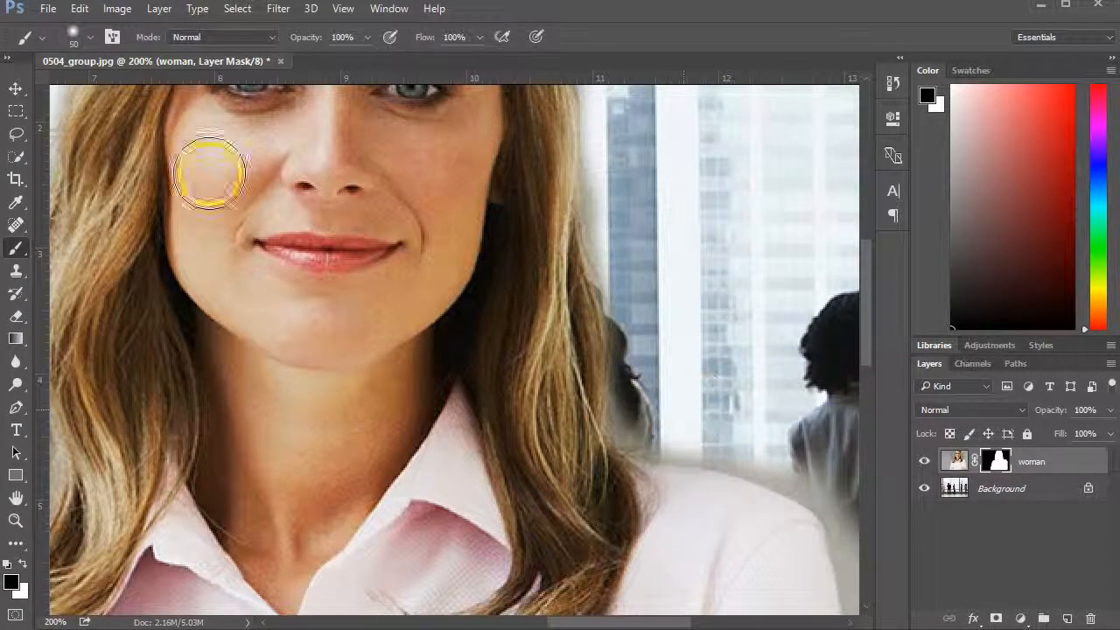
left_click(90, 39)
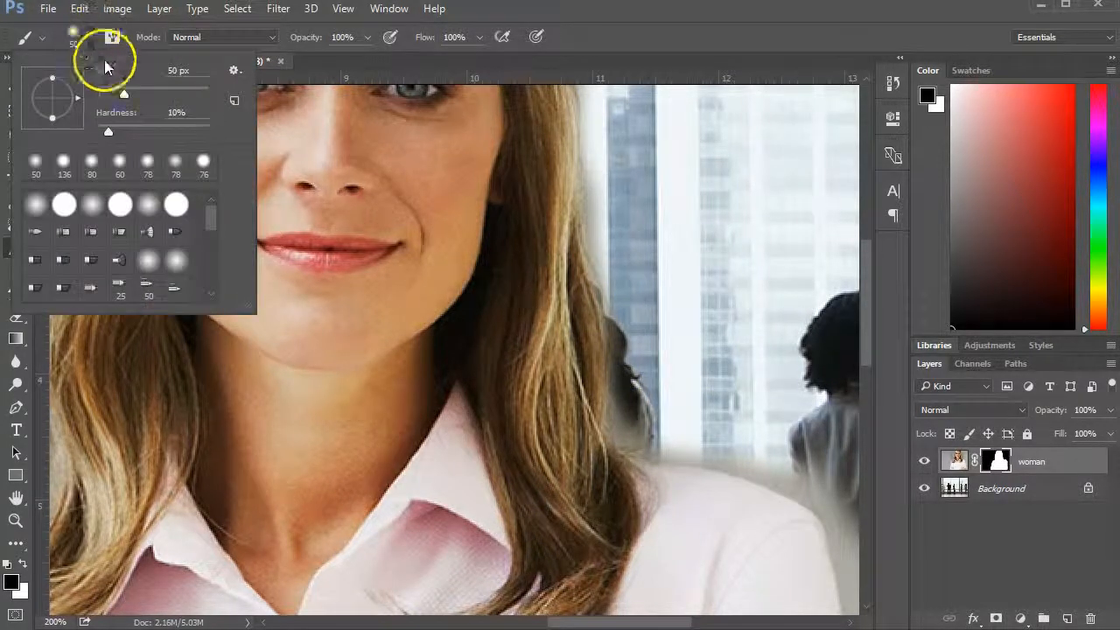
left_click_drag(133, 129, 140, 129)
left_click(605, 63)
mouse_move(726, 331)
left_mouse_down()
mouse_move(464, 333)
mouse_move(513, 312)
mouse_move(580, 320)
mouse_move(603, 525)
mouse_move(557, 382)
mouse_move(531, 348)
mouse_move(476, 320)
mouse_move(358, 305)
mouse_move(372, 308)
left_mouse_up()
key("bracketright")
key("bracketright")
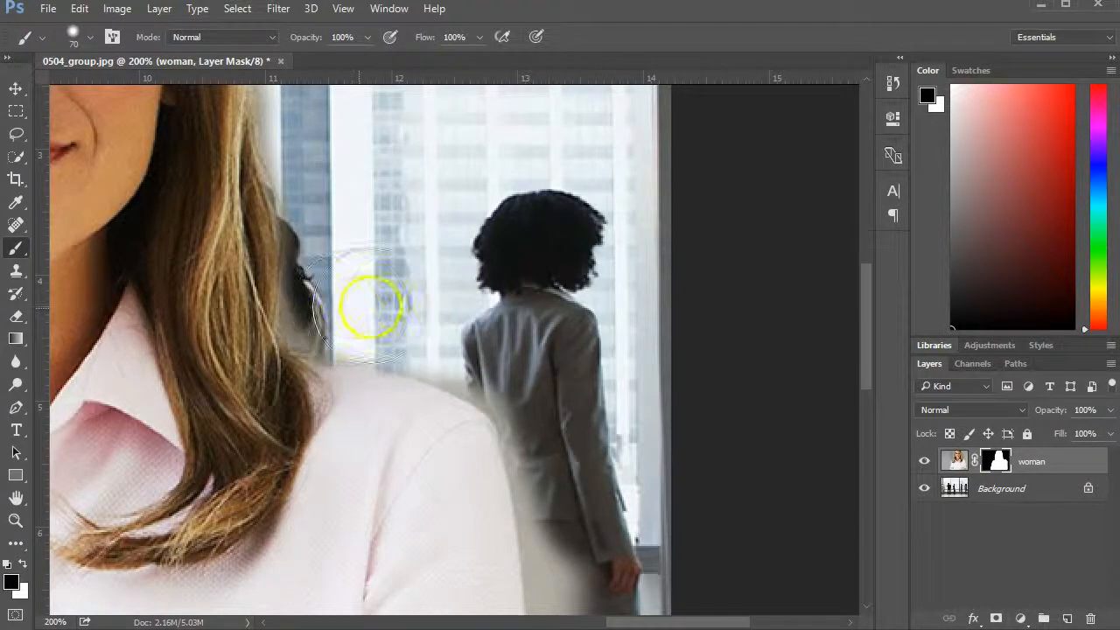
Paint black on the mask along the woman's right-hand shoulder and upper sleeve, undoing and redoing the first stroke
mouse_move(462, 328)
left_mouse_down()
mouse_move(509, 362)
mouse_move(589, 381)
mouse_move(623, 420)
mouse_move(538, 432)
mouse_move(556, 380)
mouse_move(541, 373)
mouse_move(570, 412)
left_mouse_up()
key("ctrl+z")
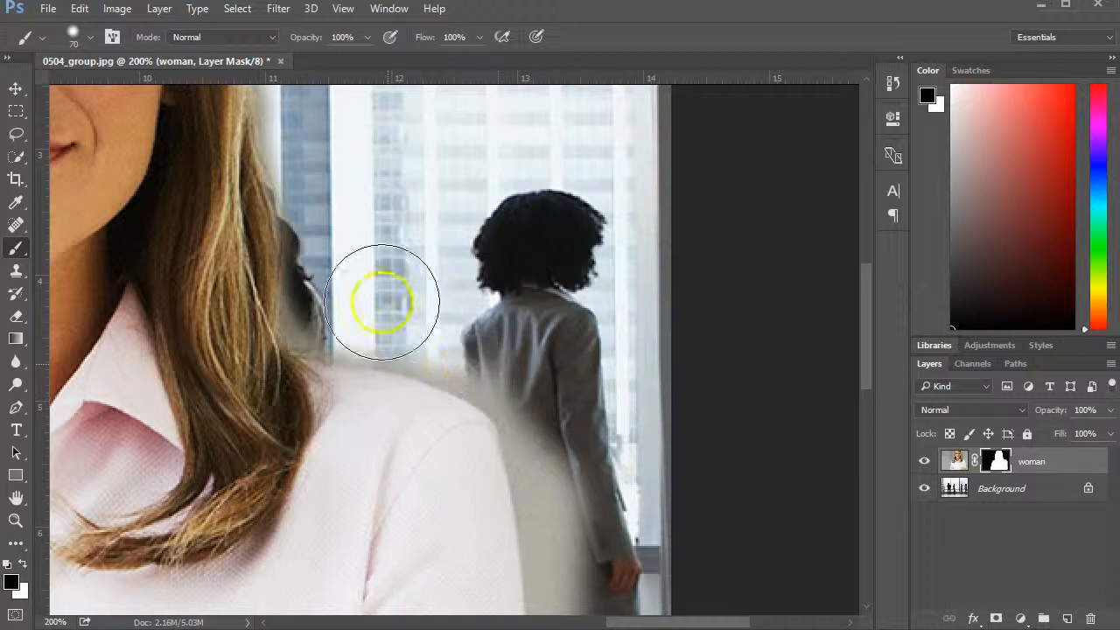
mouse_move(361, 291)
left_mouse_down()
mouse_move(482, 335)
mouse_move(537, 369)
mouse_move(572, 450)
mouse_move(594, 561)
mouse_move(610, 538)
mouse_move(612, 466)
mouse_move(559, 241)
mouse_move(537, 260)
mouse_move(543, 547)
mouse_move(571, 514)
mouse_move(577, 445)
mouse_move(537, 268)
mouse_move(507, 362)
mouse_move(505, 499)
left_mouse_up()
Set the brush size to 40 px and mask out the gray fringe along the right-hand sleeve, from hand to shoulder
key("bracketleft")
key("bracketleft")
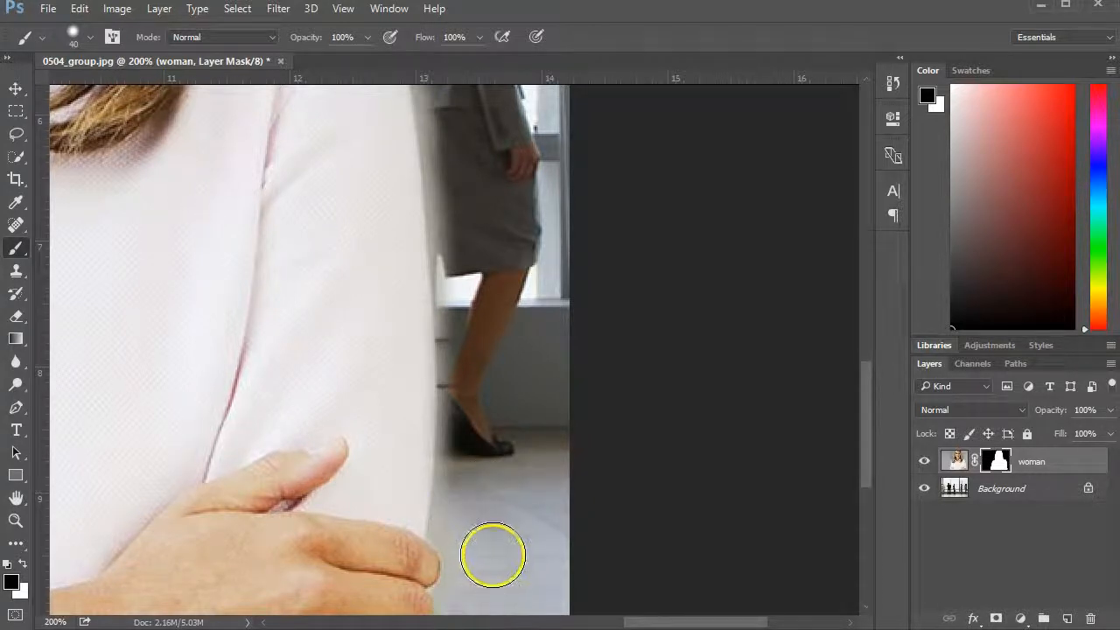
mouse_move(459, 524)
left_mouse_down()
mouse_move(475, 443)
mouse_move(475, 290)
mouse_move(463, 245)
left_mouse_up()
mouse_move(450, 191)
left_mouse_down()
mouse_move(484, 176)
mouse_move(474, 180)
mouse_move(465, 285)
mouse_move(478, 422)
mouse_move(458, 538)
left_mouse_up()
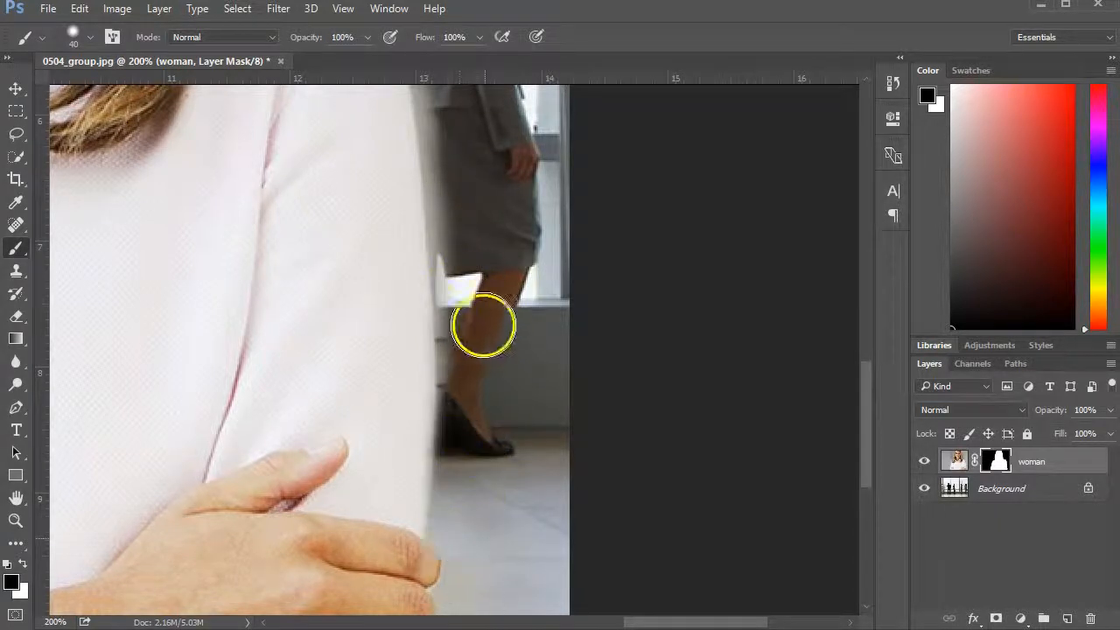
left_click_drag(473, 253, 440, 477)
mouse_move(415, 235)
left_mouse_down()
mouse_move(405, 306)
mouse_move(437, 496)
left_mouse_up()
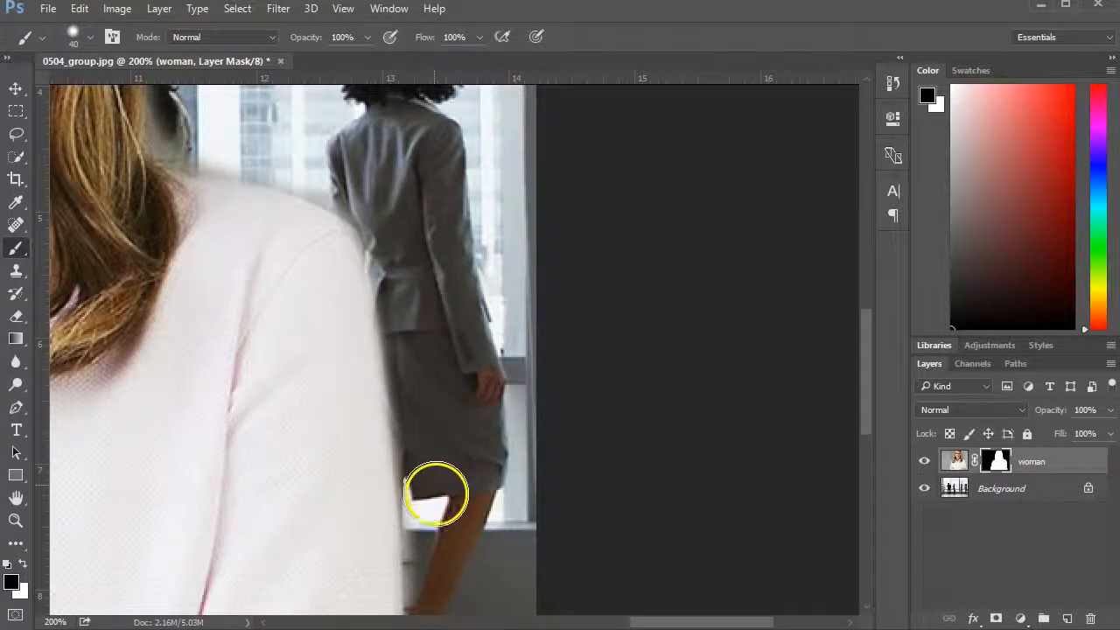
left_click_drag(399, 206, 296, 154)
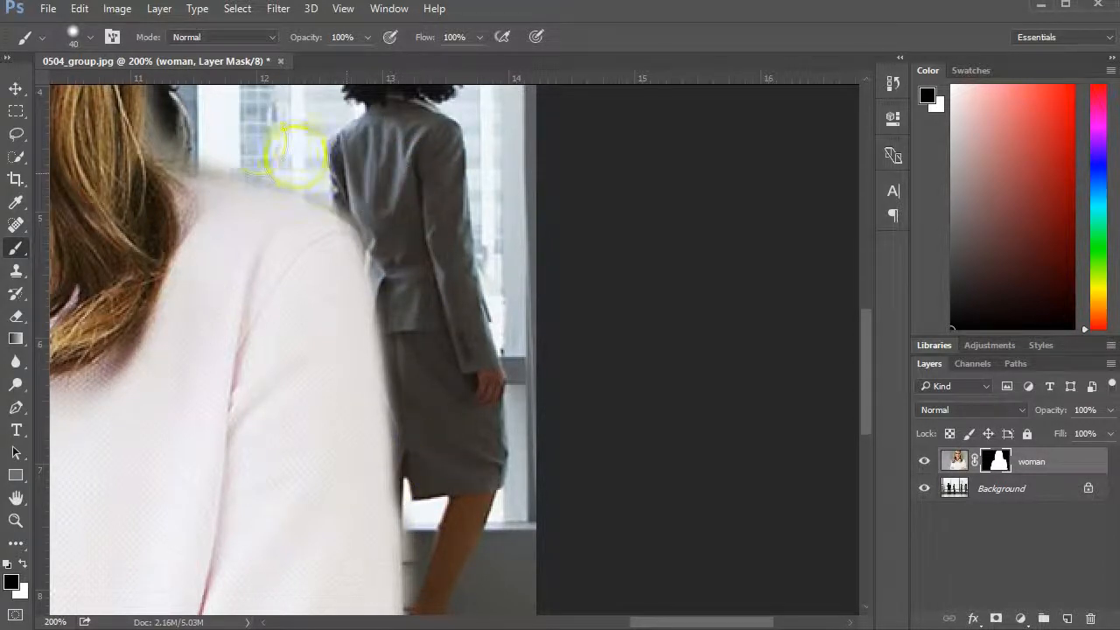
left_click_drag(261, 229, 523, 406)
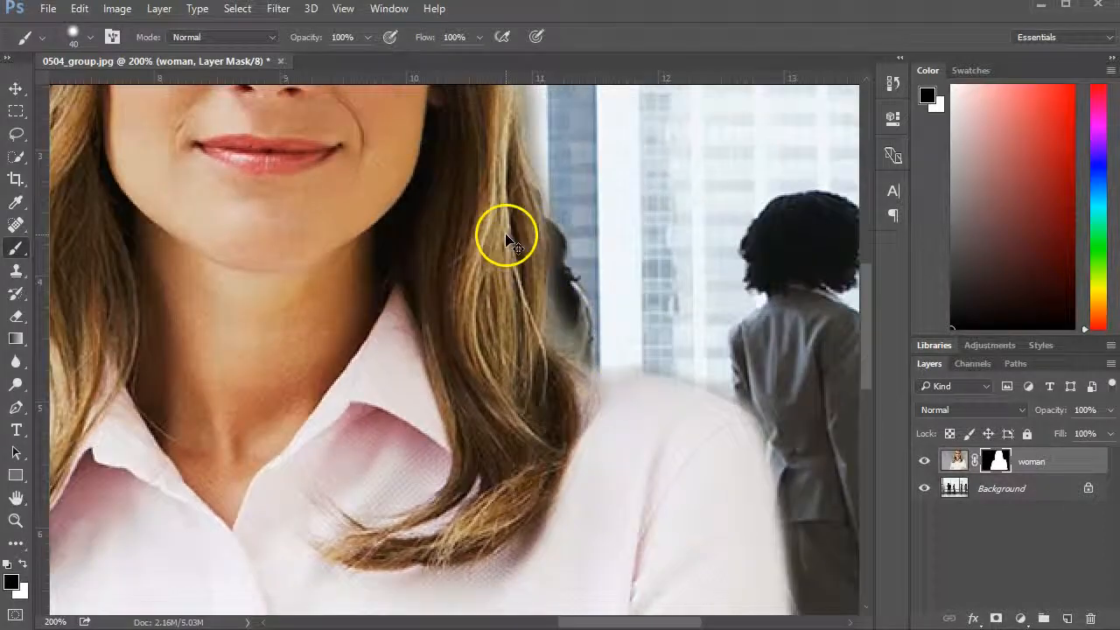
Paint black on the mask along the left-hand sleeve to clear the gray over the floor and the standing man's legs
key("ctrl+0")
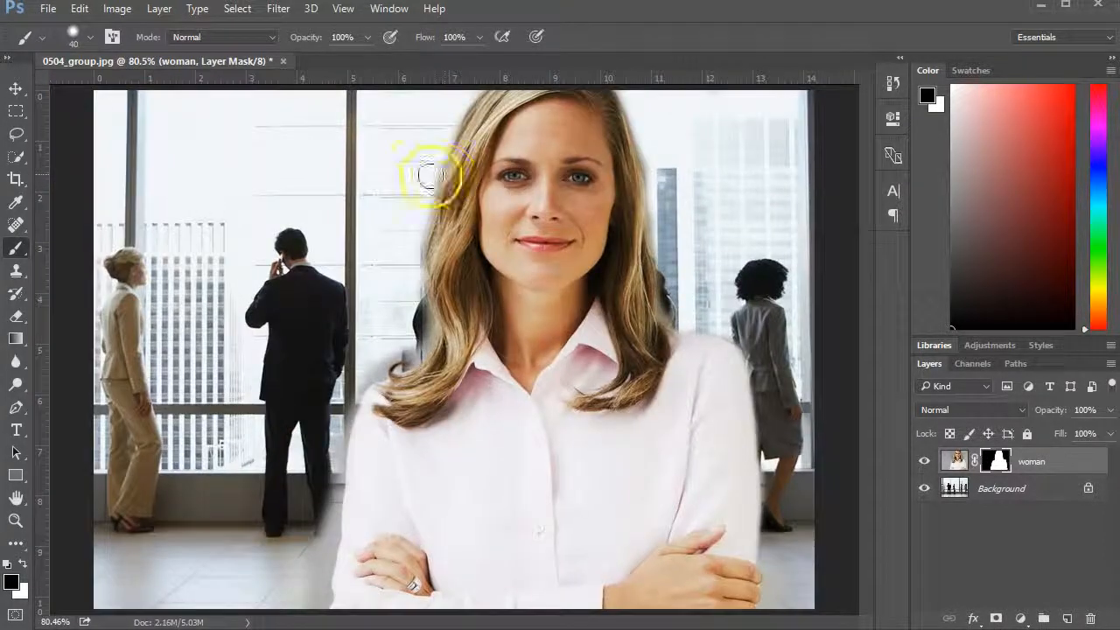
left_click(283, 547, "ctrl")
left_click(321, 545, "ctrl")
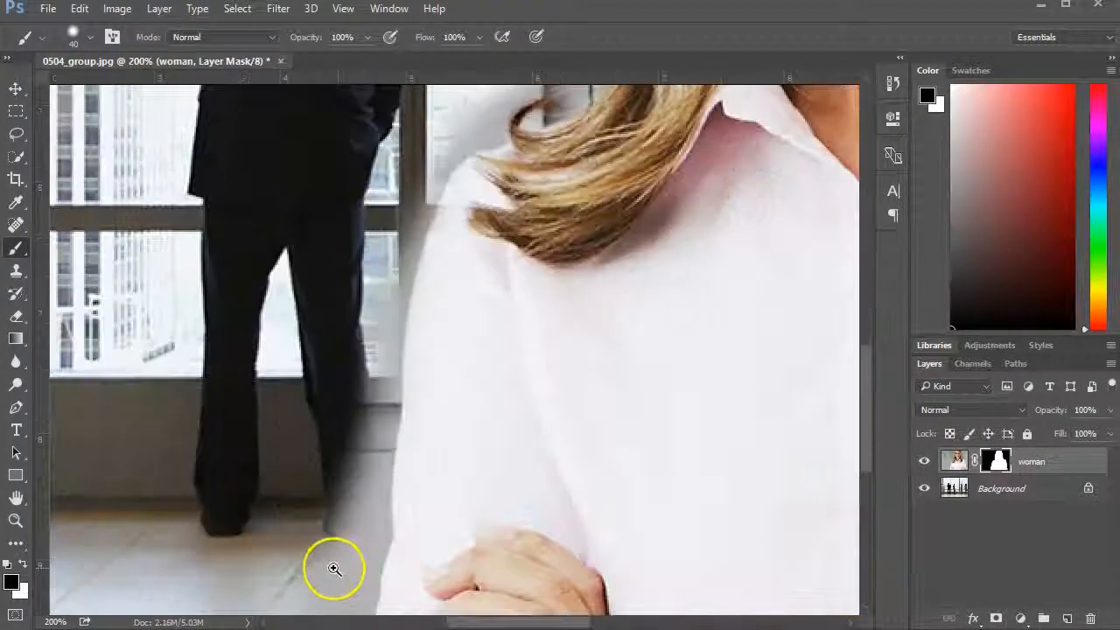
left_click_drag(335, 516, 340, 418)
left_click_drag(298, 533, 310, 315)
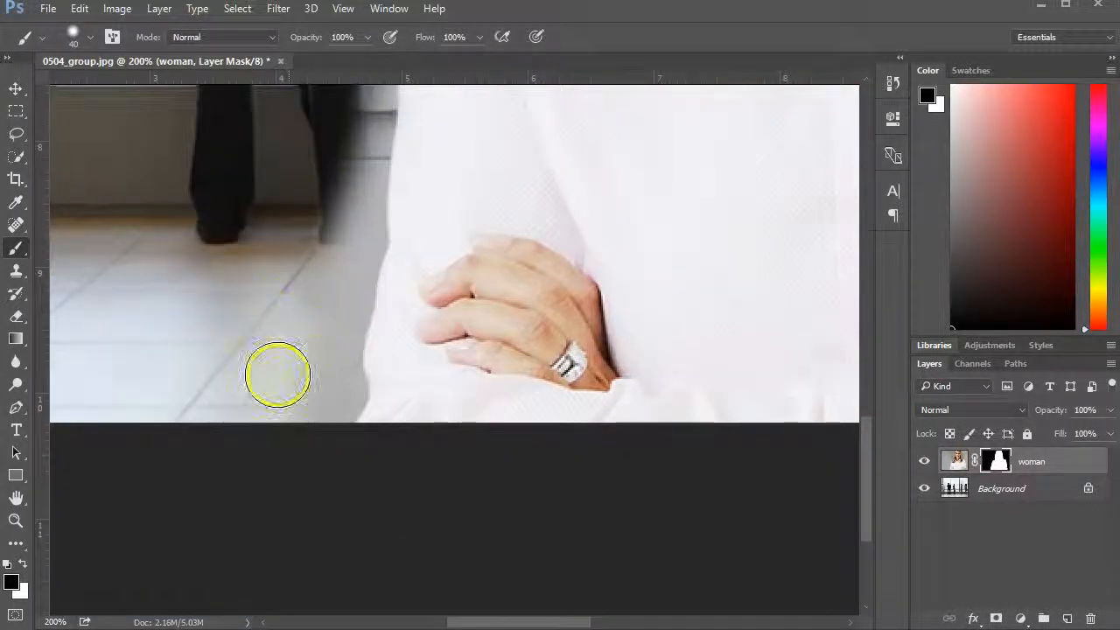
mouse_move(320, 388)
left_mouse_down()
mouse_move(348, 261)
mouse_move(344, 216)
mouse_move(291, 415)
mouse_move(153, 563)
mouse_move(131, 622)
mouse_move(204, 533)
left_mouse_up()
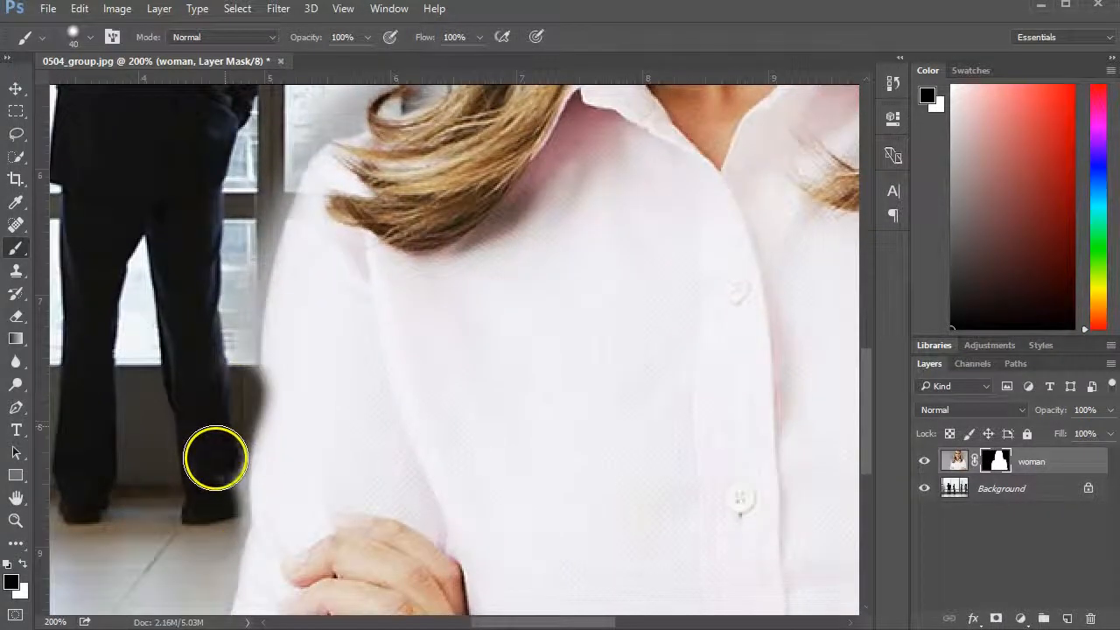
mouse_move(197, 407)
left_mouse_down()
mouse_move(200, 487)
mouse_move(215, 516)
mouse_move(225, 356)
mouse_move(248, 265)
mouse_move(232, 296)
mouse_move(250, 237)
mouse_move(275, 274)
mouse_move(230, 242)
mouse_move(330, 100)
mouse_move(278, 157)
mouse_move(240, 249)
mouse_move(220, 370)
mouse_move(221, 522)
mouse_move(286, 458)
left_mouse_up()
mouse_move(228, 417)
left_mouse_down()
mouse_move(211, 457)
mouse_move(219, 522)
left_mouse_up()
Paint black on the mask around the left-hand shoulder, hair curl and lower hair edge to remove the remaining gray
left_click_drag(349, 273, 323, 336)
mouse_move(318, 130)
left_mouse_down()
mouse_move(389, 102)
mouse_move(419, 115)
mouse_move(316, 143)
left_mouse_up()
mouse_move(410, 114)
left_mouse_down()
mouse_move(330, 371)
mouse_move(310, 240)
mouse_move(337, 191)
left_mouse_up()
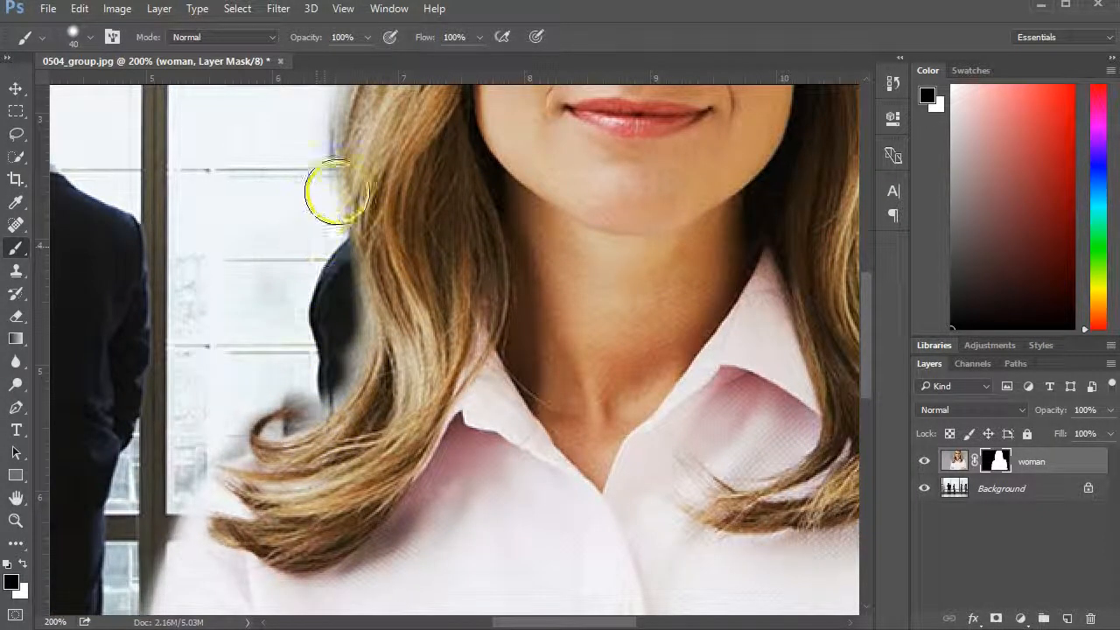
left_click_drag(308, 155, 251, 358)
mouse_move(286, 229)
left_mouse_down()
mouse_move(263, 284)
mouse_move(240, 409)
left_mouse_up()
key("ctrl+0")
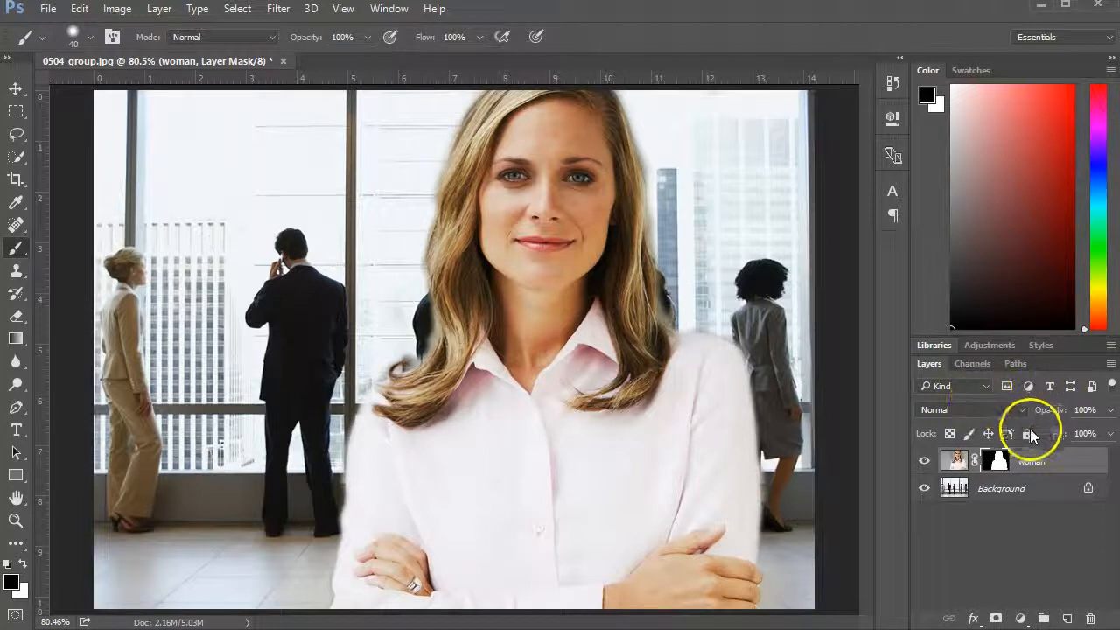
Open Refine Mask for the woman layer's mask and set its view mode to Overlay
right_click(998, 461)
left_click(1061, 606)
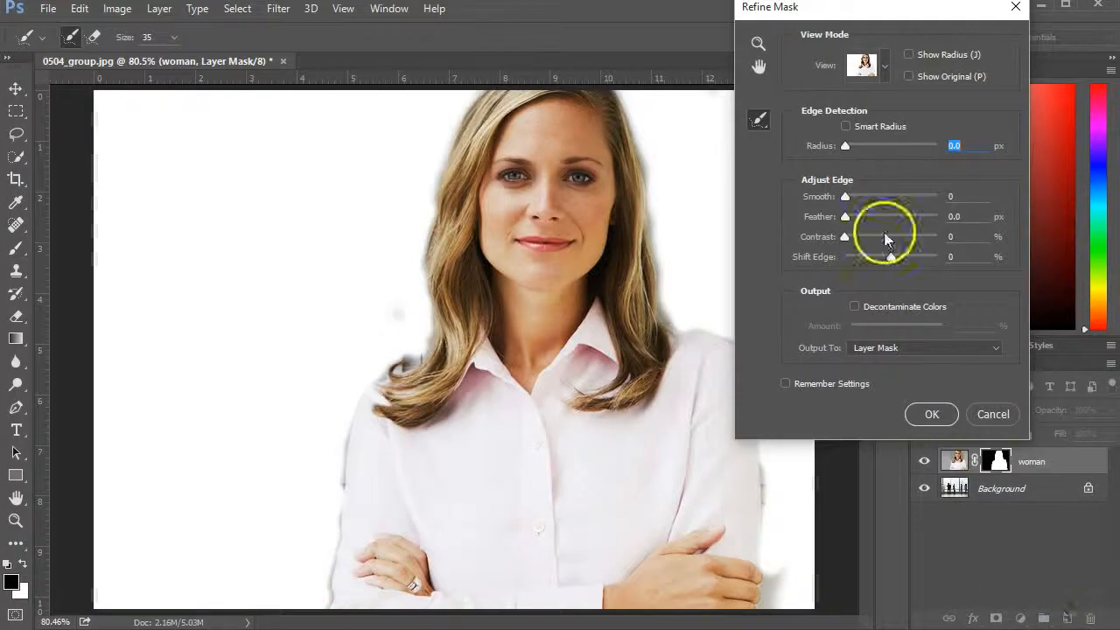
left_click_drag(846, 19, 908, 106)
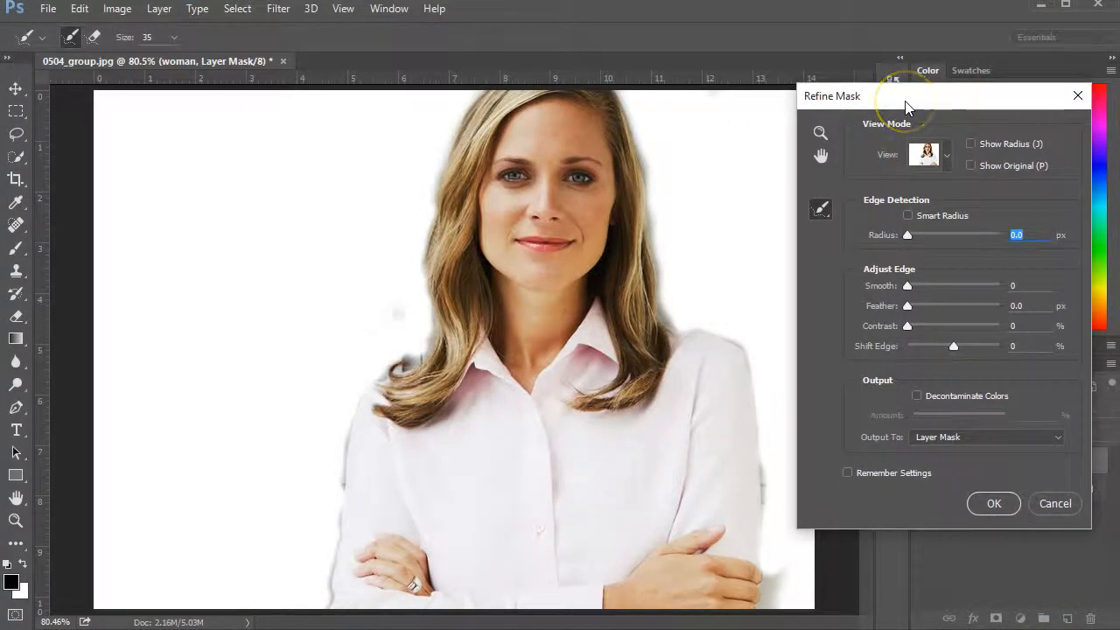
left_click(950, 161)
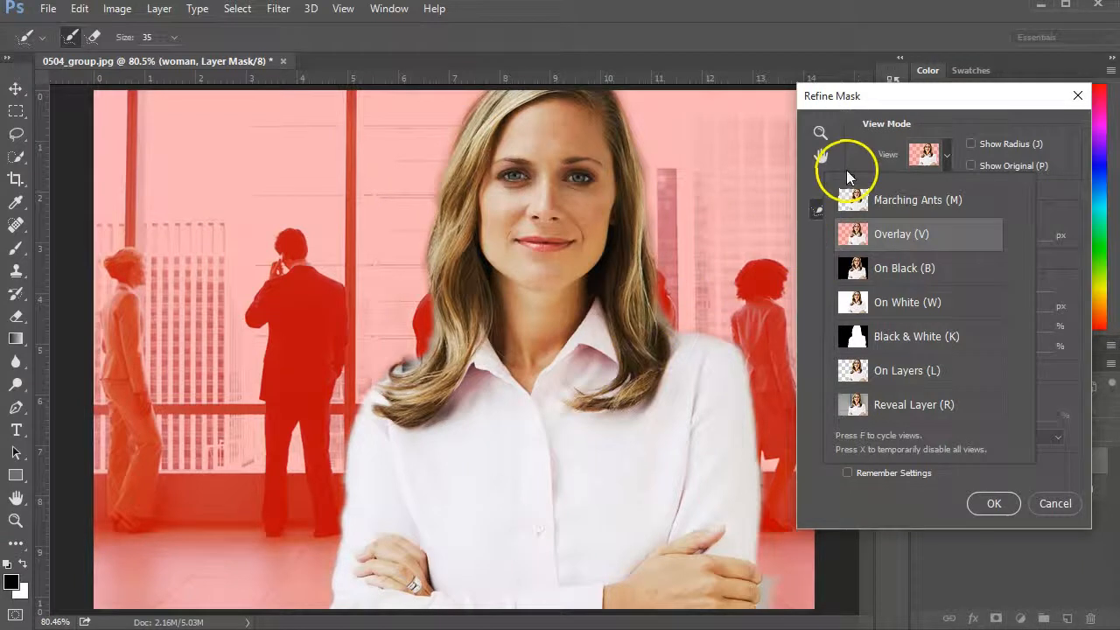
mouse_move(872, 97)
left_mouse_down()
mouse_move(932, 95)
mouse_move(891, 111)
mouse_move(881, 103)
mouse_move(891, 92)
left_mouse_up()
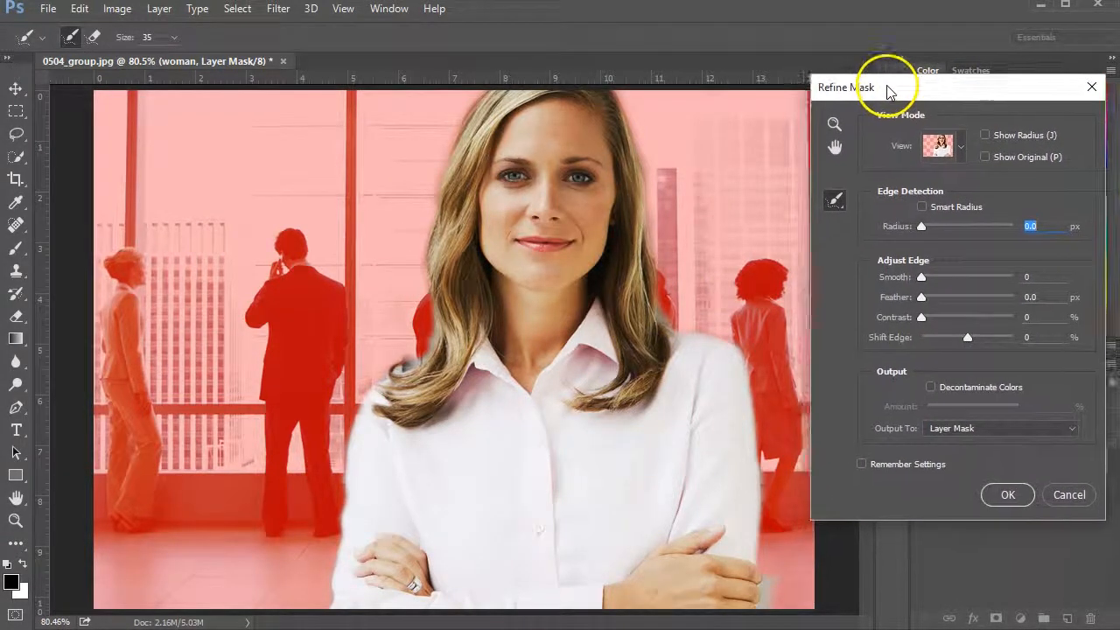
Enable Smart Radius with a radius of 5.3 px and set the refine brush size to 54
left_click(923, 207)
left_click_drag(934, 229, 938, 230)
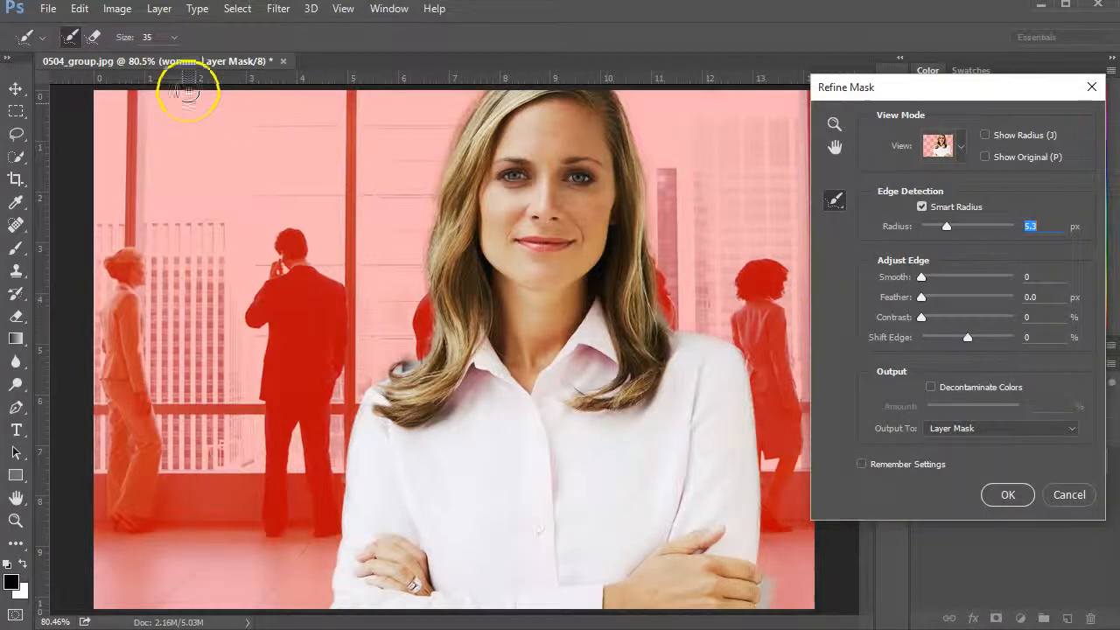
left_click(173, 38)
left_click_drag(187, 63, 207, 60)
Brush the Refine Radius tool along the hair, shoulder and sleeve edges on both sides of the woman and apply the mask refinement
mouse_move(471, 107)
left_mouse_down()
mouse_move(435, 170)
mouse_move(420, 247)
mouse_move(440, 292)
mouse_move(435, 330)
mouse_move(363, 400)
mouse_move(331, 526)
mouse_move(333, 570)
left_mouse_up()
left_click_drag(324, 621, 325, 622)
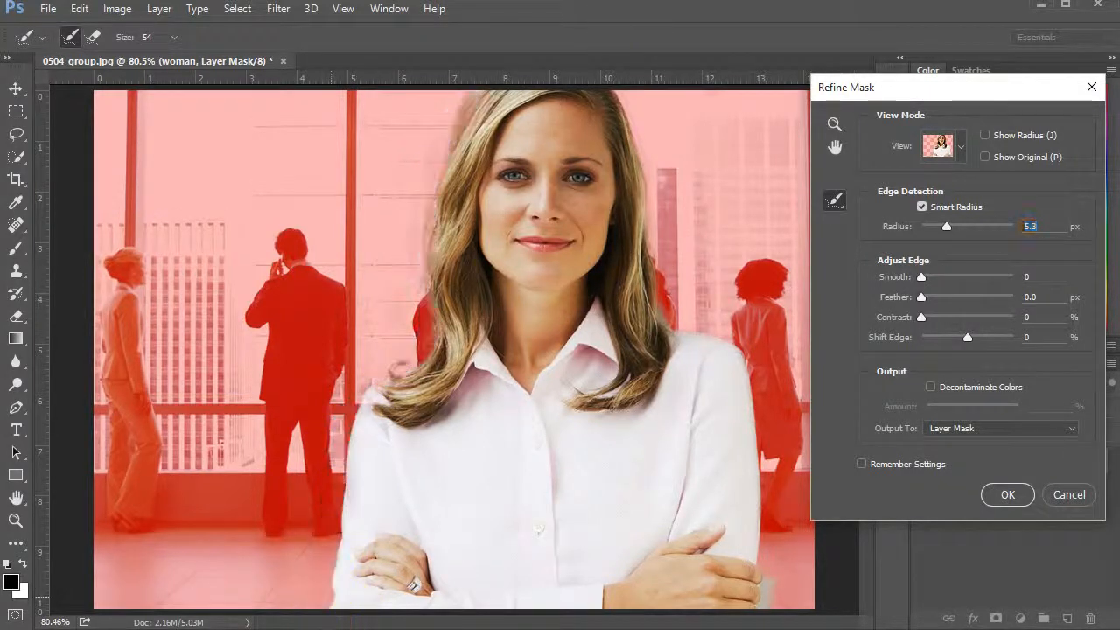
mouse_move(619, 99)
left_mouse_down()
mouse_move(638, 113)
mouse_move(643, 280)
mouse_move(656, 310)
mouse_move(685, 340)
mouse_move(741, 341)
mouse_move(747, 385)
left_mouse_up()
left_click_drag(752, 430, 753, 469)
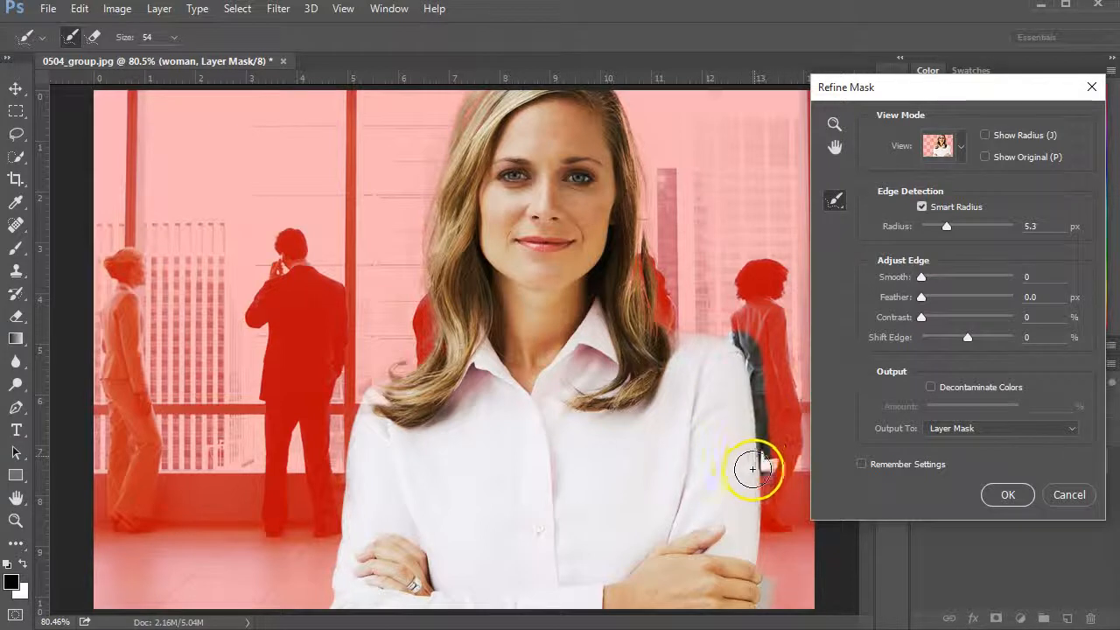
mouse_move(756, 611)
left_mouse_down()
mouse_move(775, 539)
mouse_move(740, 333)
mouse_move(770, 293)
left_mouse_up()
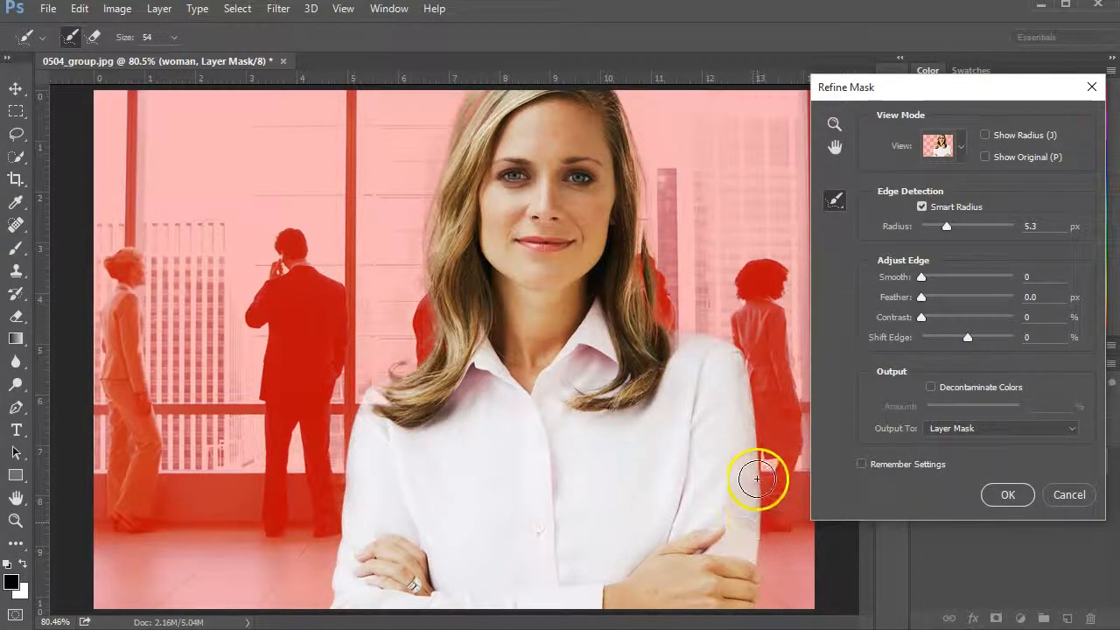
left_click(1006, 495)
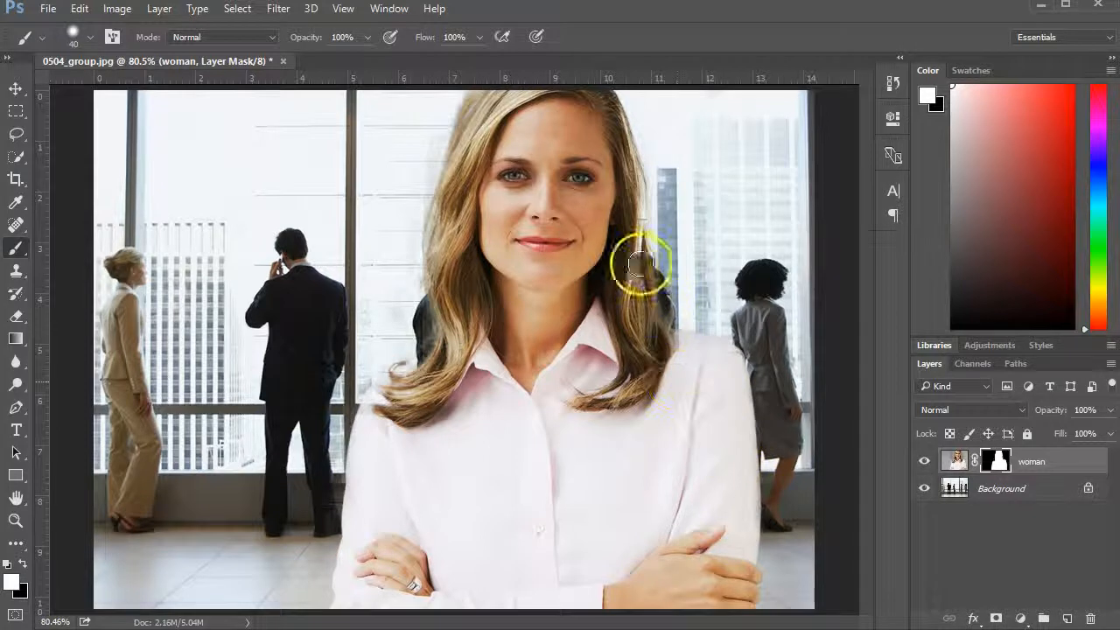
Paint white on the mask over the woman's hair and shirt with a 20% hardness brush, enlarged to 70 px, to restore them
mouse_move(484, 112)
left_mouse_down()
mouse_move(465, 156)
mouse_move(493, 82)
left_mouse_up()
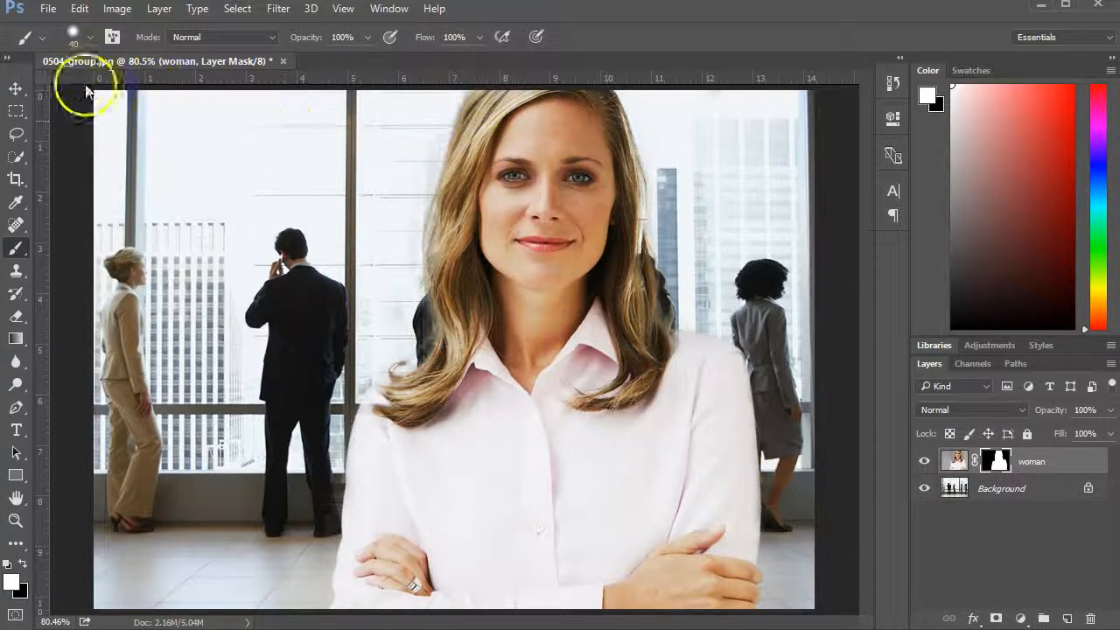
left_click(90, 38)
left_click(119, 131)
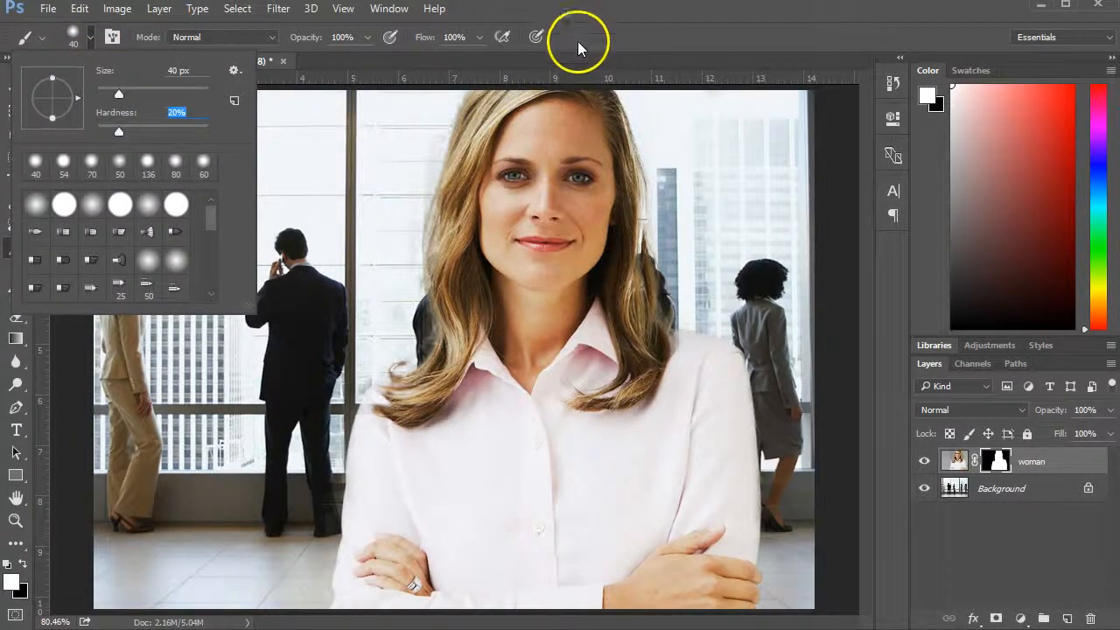
key("Return")
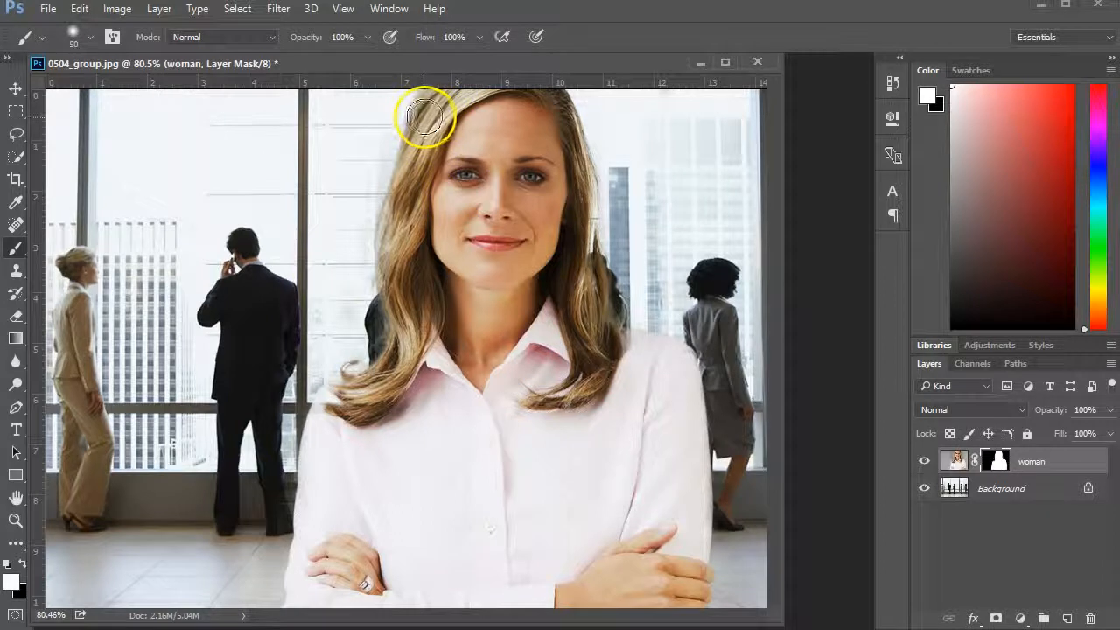
mouse_move(436, 112)
left_mouse_down()
mouse_move(400, 220)
mouse_move(413, 302)
mouse_move(424, 315)
mouse_move(518, 313)
mouse_move(599, 382)
mouse_move(599, 308)
mouse_move(573, 272)
mouse_move(567, 181)
mouse_move(537, 88)
mouse_move(343, 487)
left_mouse_up()
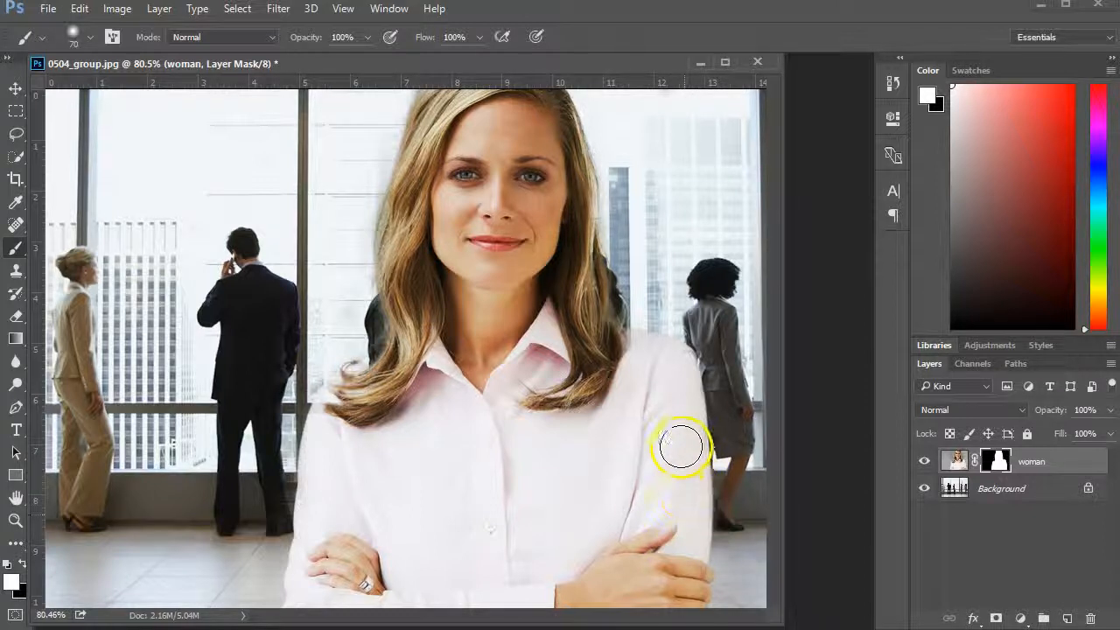
mouse_move(647, 361)
left_mouse_down()
mouse_move(580, 344)
mouse_move(638, 365)
mouse_move(581, 321)
mouse_move(563, 279)
mouse_move(456, 308)
left_mouse_up()
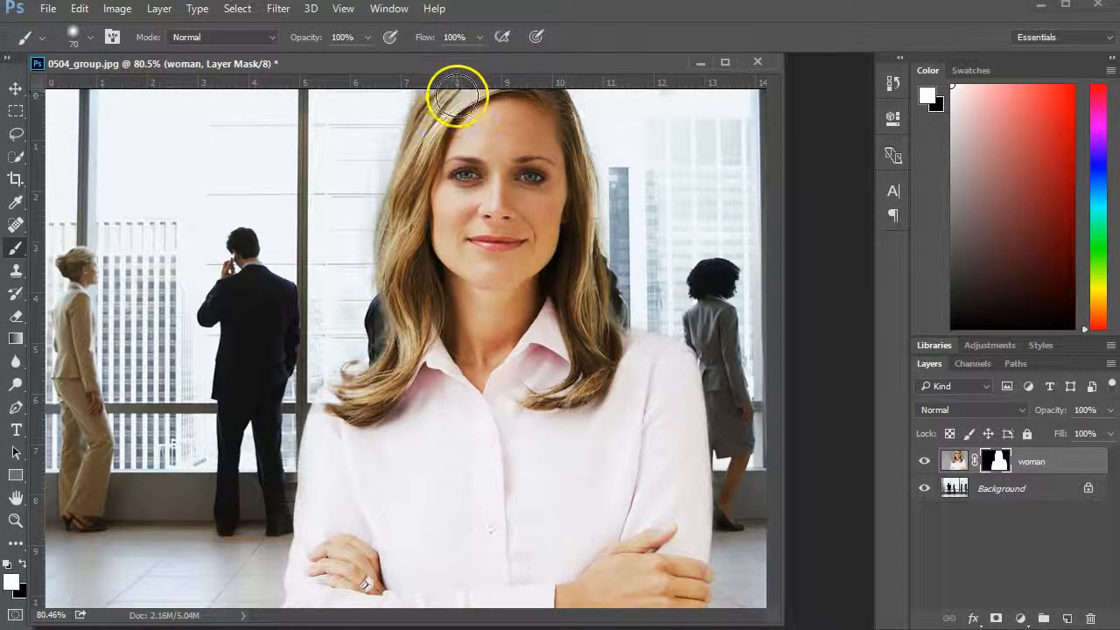
mouse_move(455, 95)
left_mouse_down()
mouse_move(430, 137)
mouse_move(409, 244)
left_mouse_up()
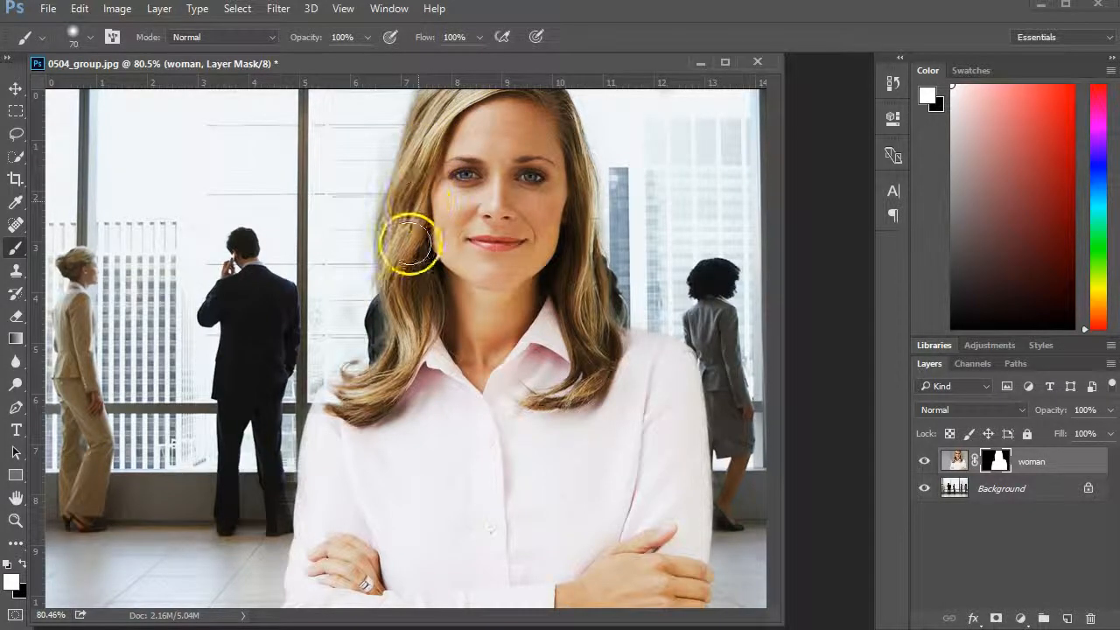
Disable the woman layer's mask to view her original background, and enable the mask again
left_click(960, 463)
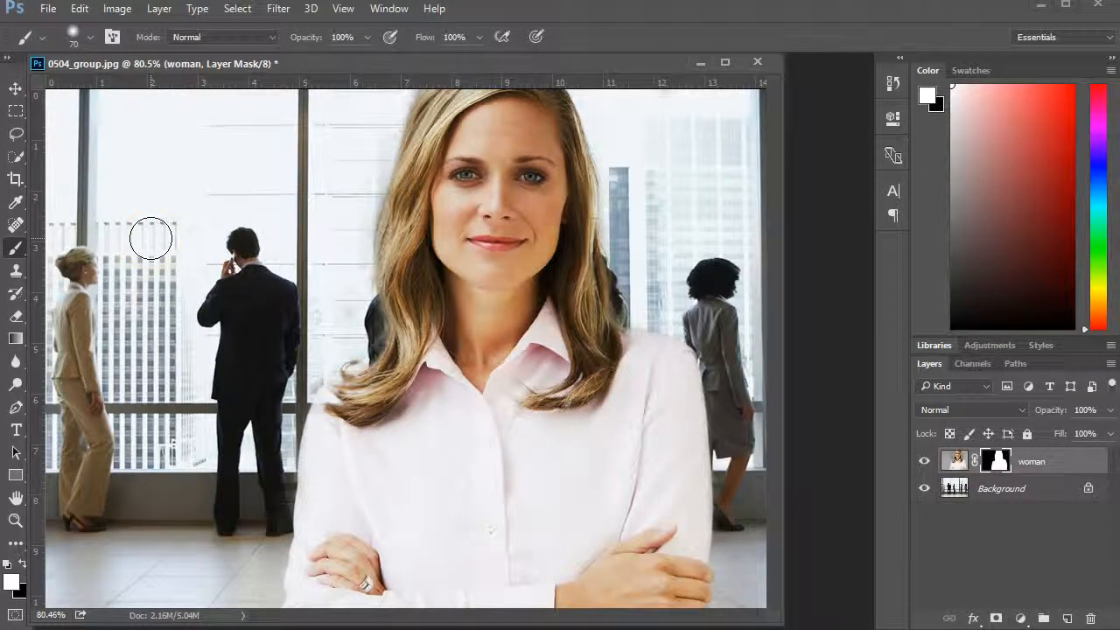
left_click(383, 205)
right_click(998, 464)
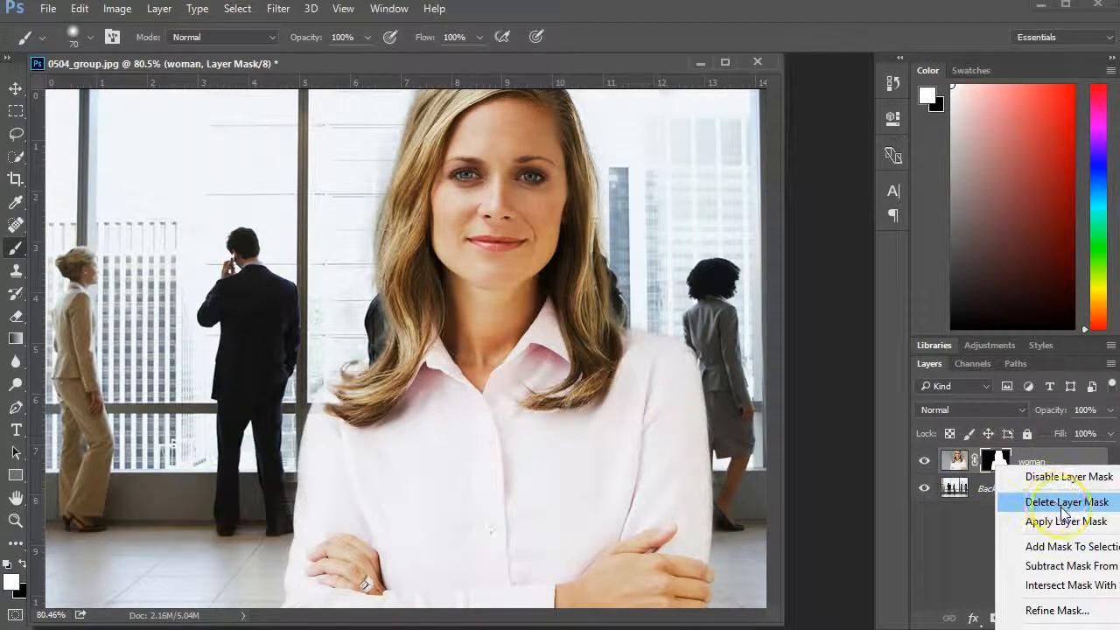
left_click(1071, 477)
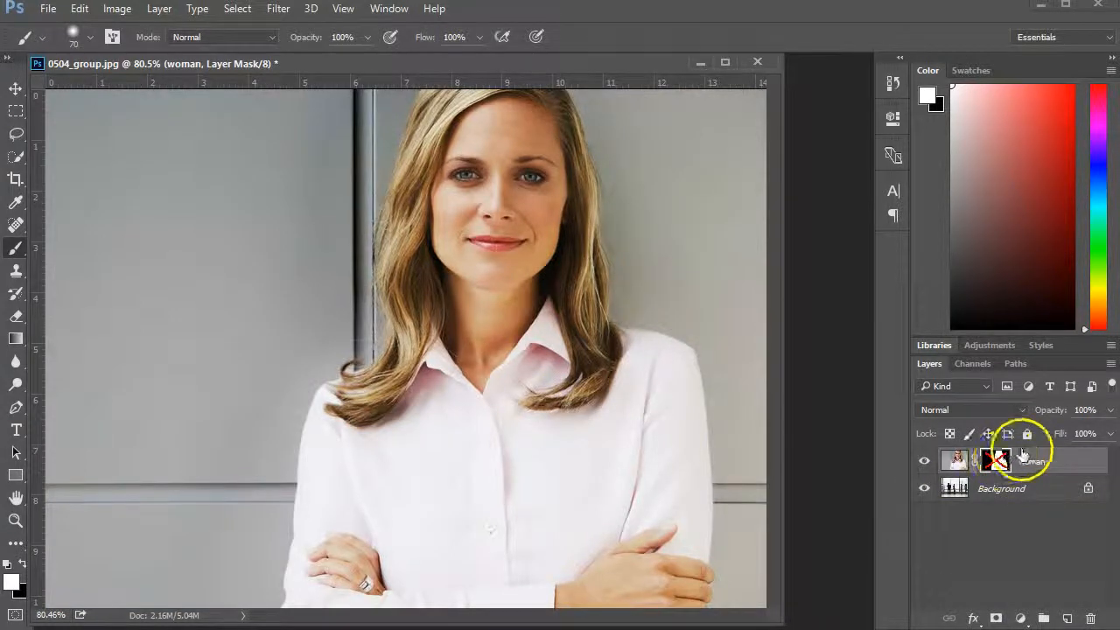
right_click(997, 464)
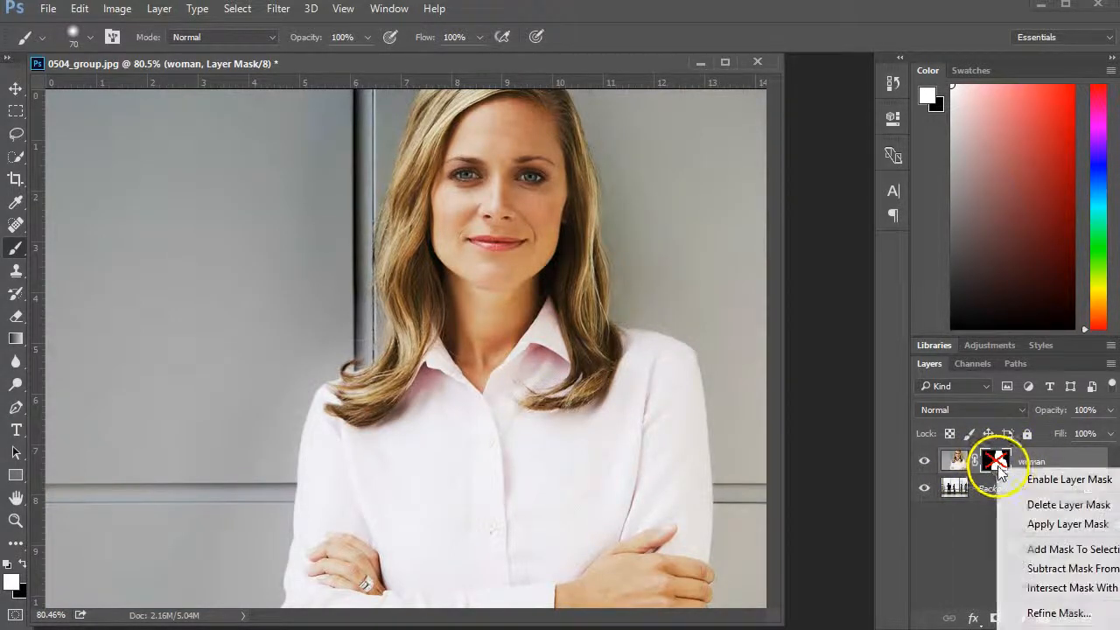
left_click(1056, 481)
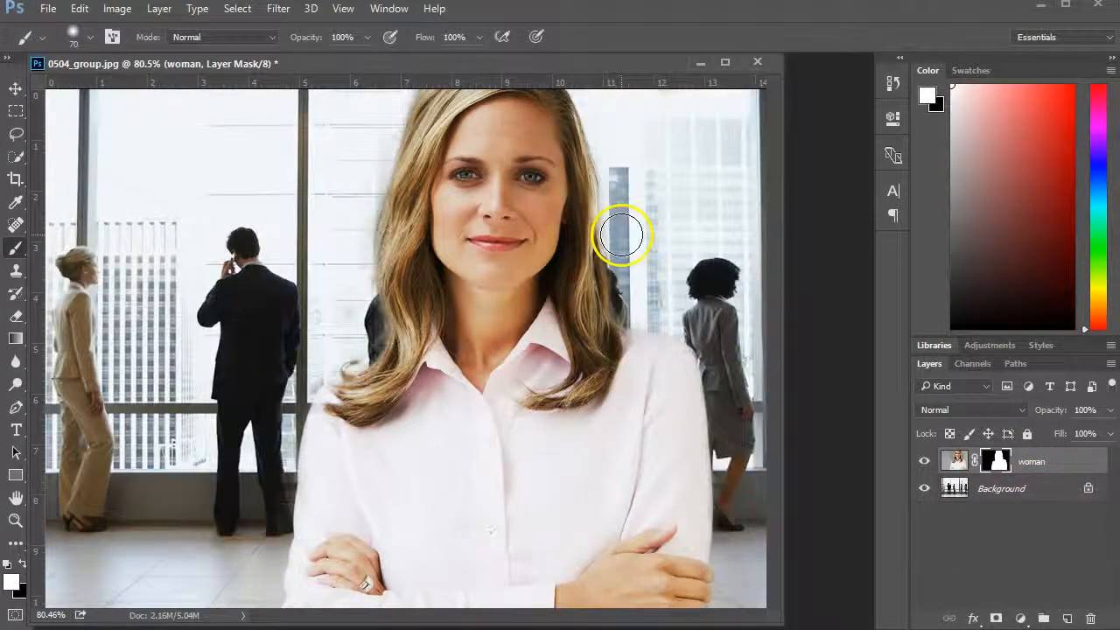
Move the masked woman around the group photo and place her slightly to the right of her original position
left_click(15, 89)
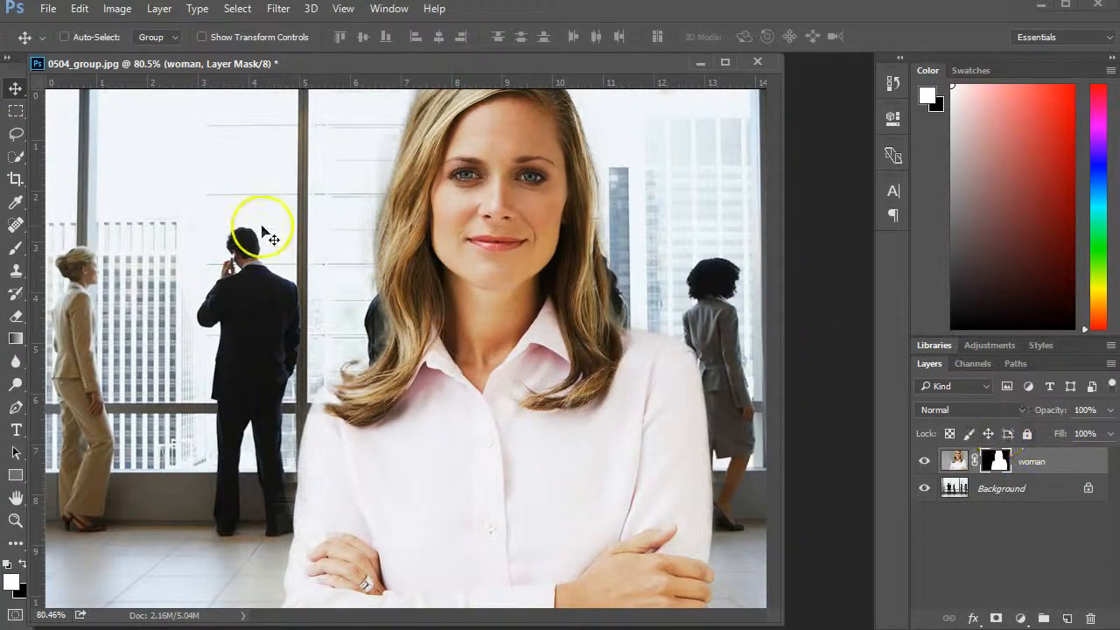
left_click_drag(506, 407, 475, 403)
left_click_drag(544, 465, 230, 509)
left_click_drag(179, 470, 612, 403)
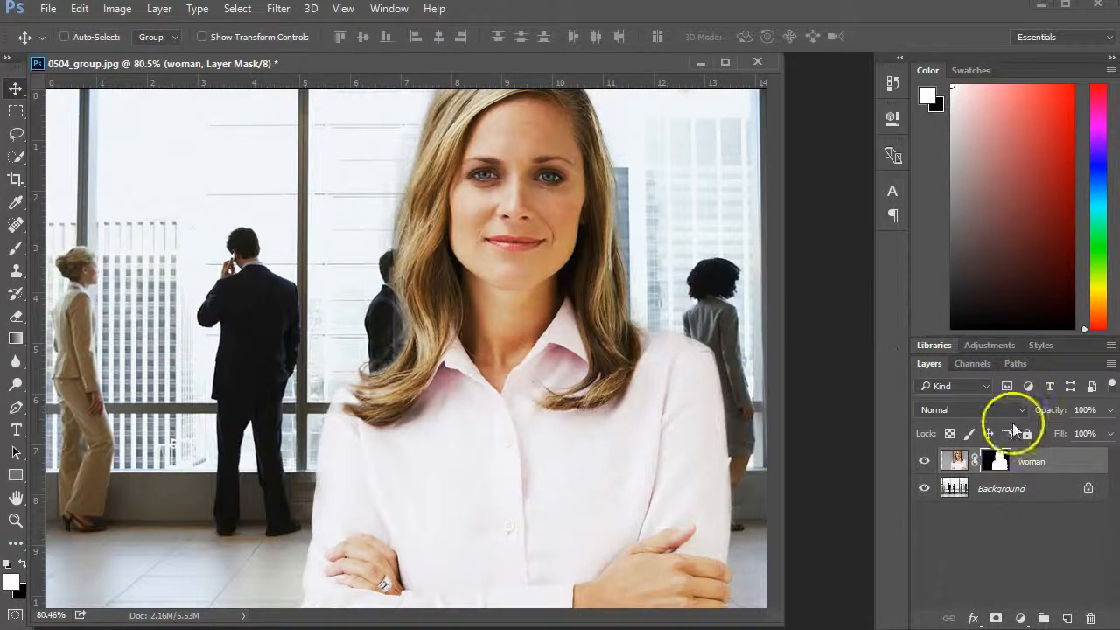
Duplicate the Background layer directly below the woman layer and toggle the copy's visibility off and on
left_click(1004, 490)
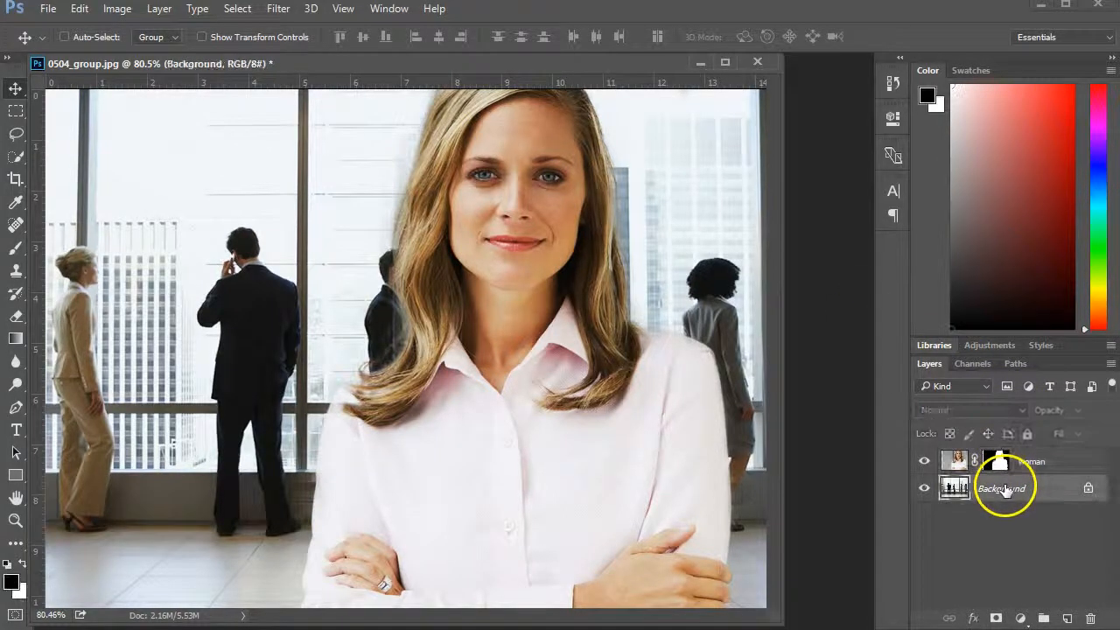
right_click(1047, 490)
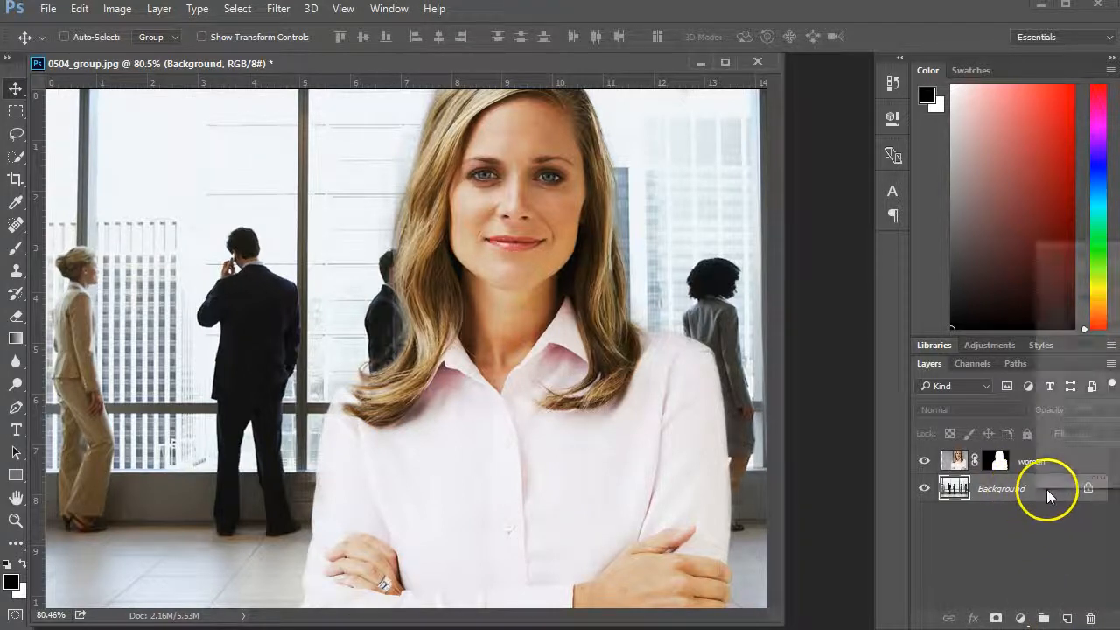
left_click(1099, 280)
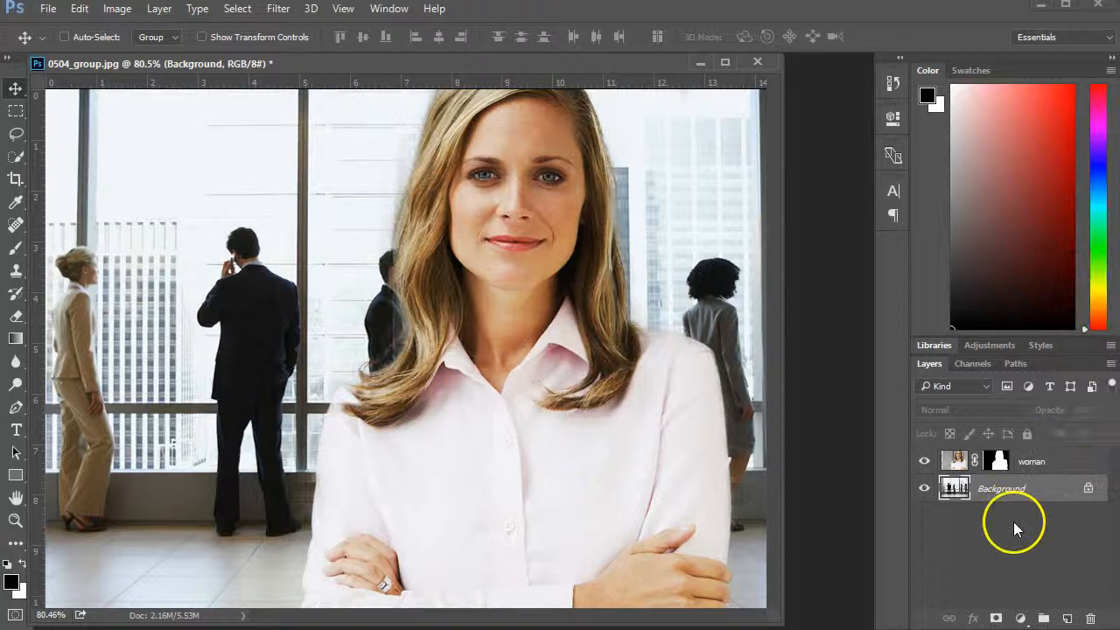
left_click_drag(1008, 487, 1068, 618)
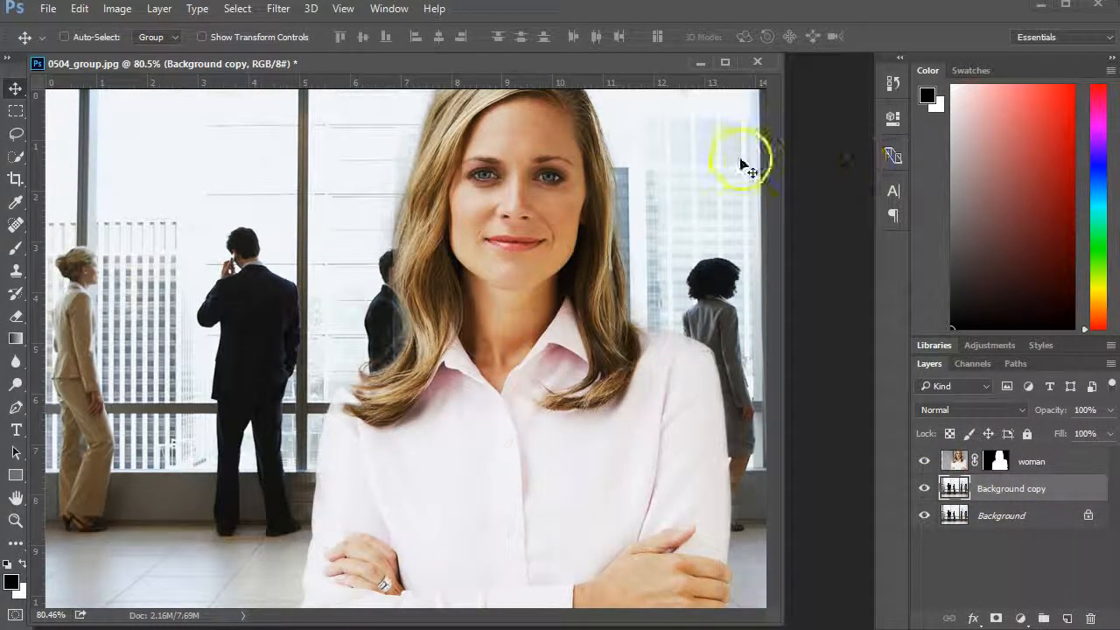
left_click(925, 491)
left_click(925, 491)
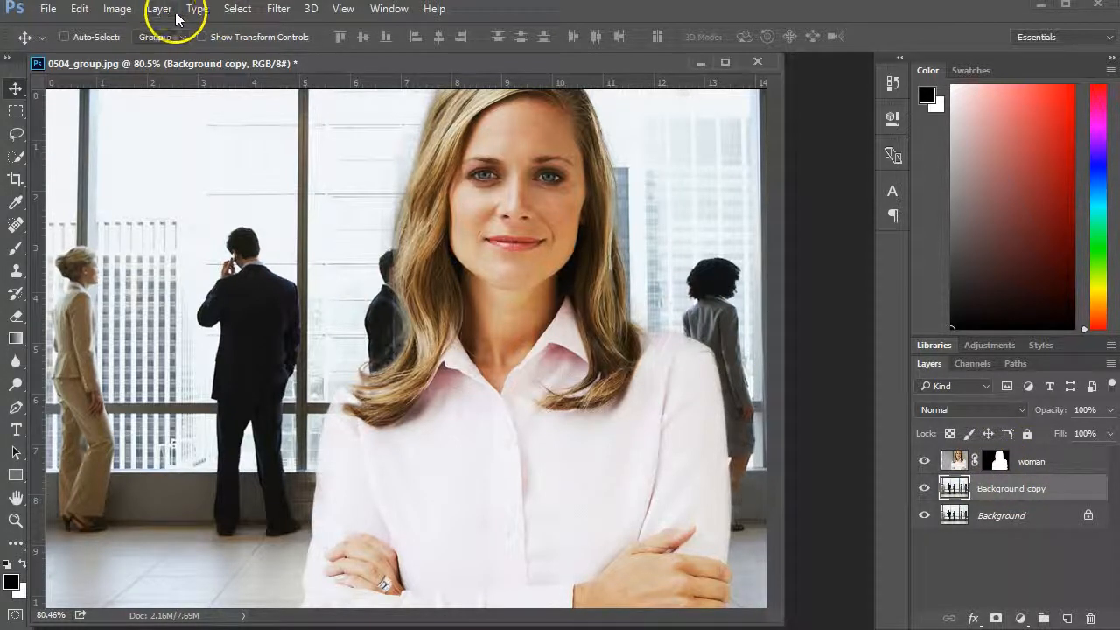
Apply a Gaussian Blur to the Background copy layer, raising the radius until the people and windows look strongly out of focus
left_click(282, 16)
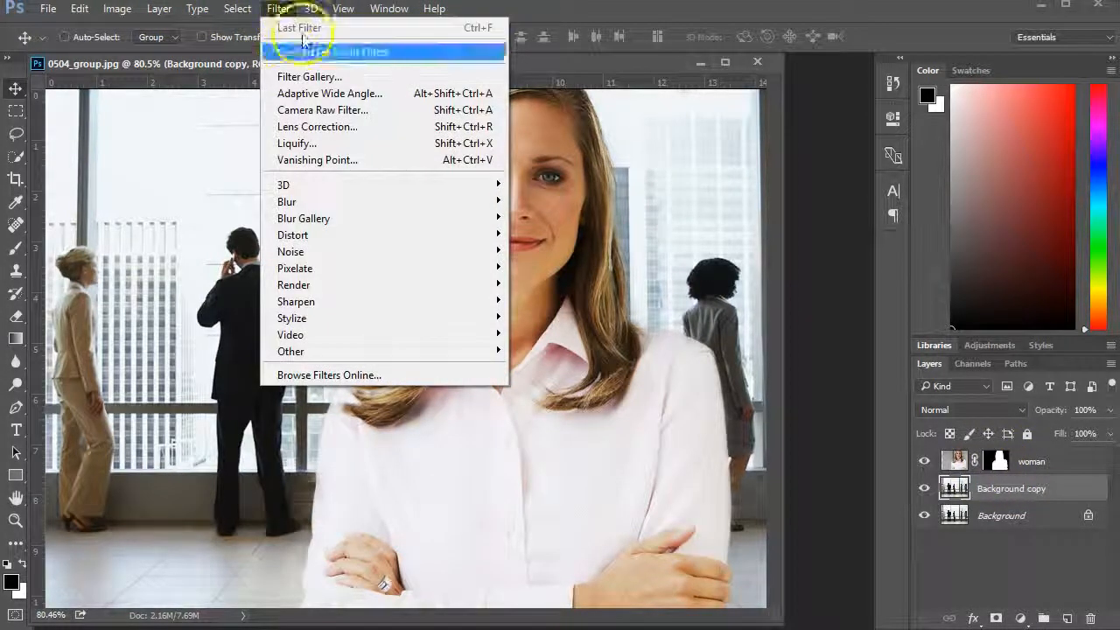
mouse_move(328, 208)
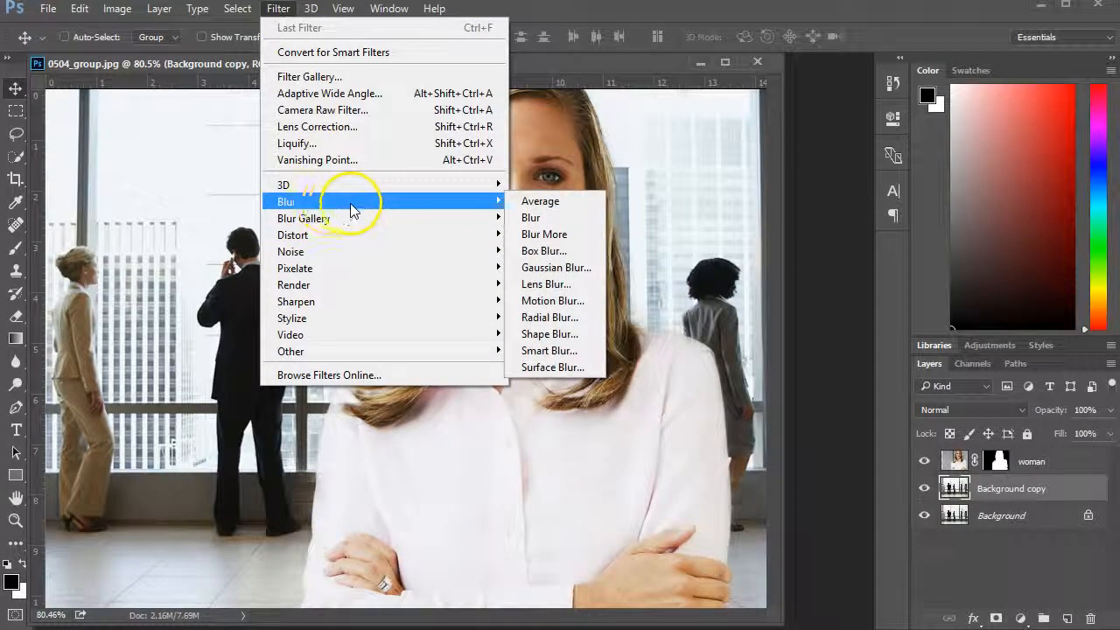
left_click(555, 267)
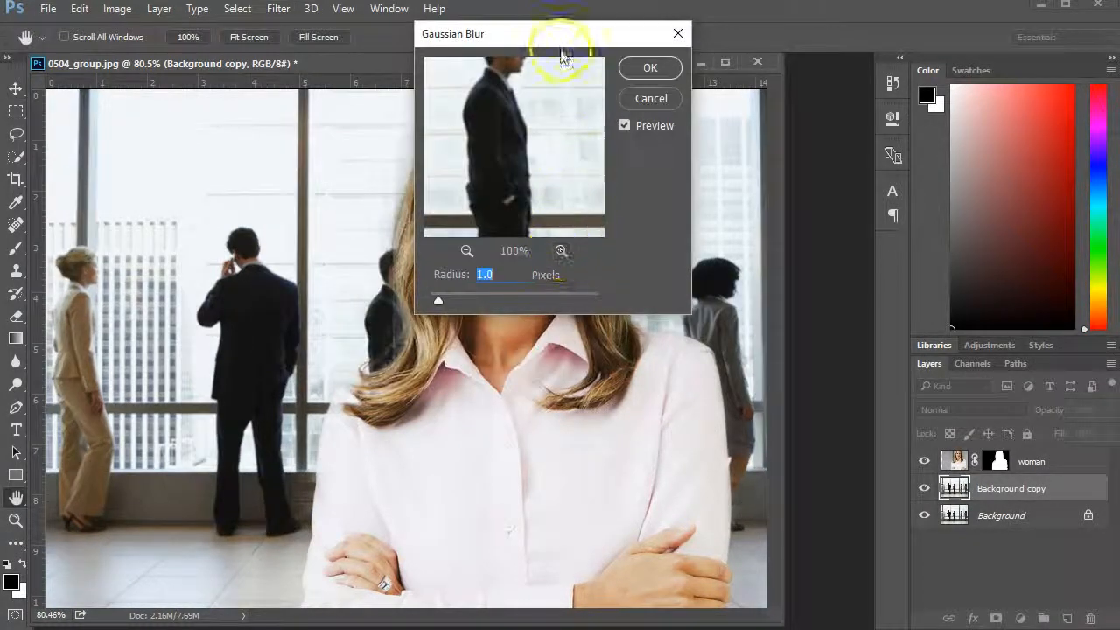
left_click_drag(583, 44, 916, 129)
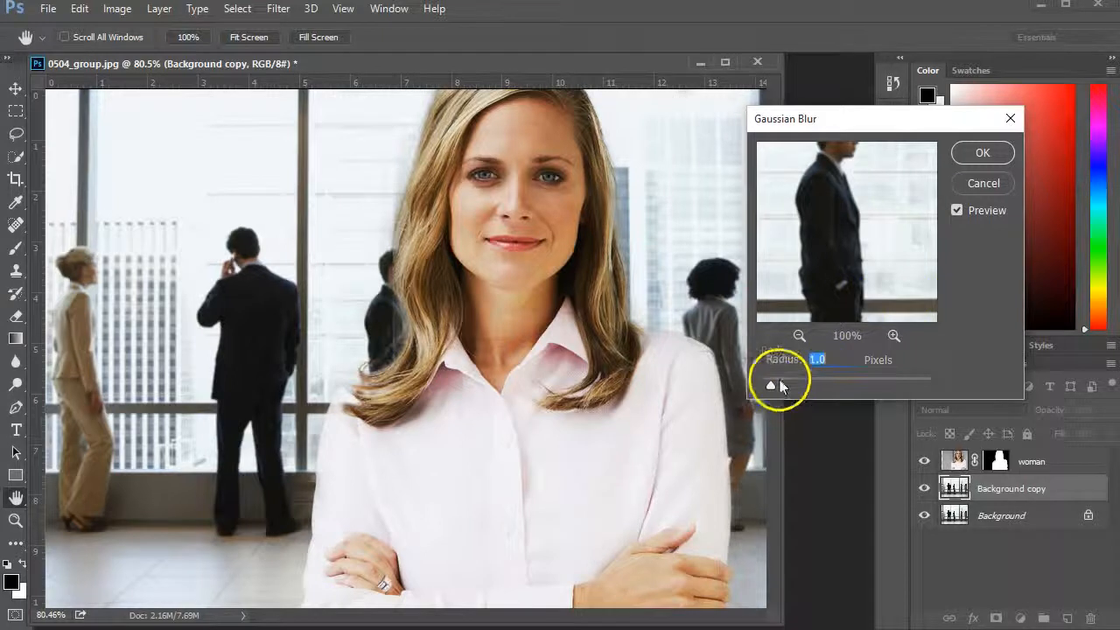
left_click_drag(801, 380, 828, 379)
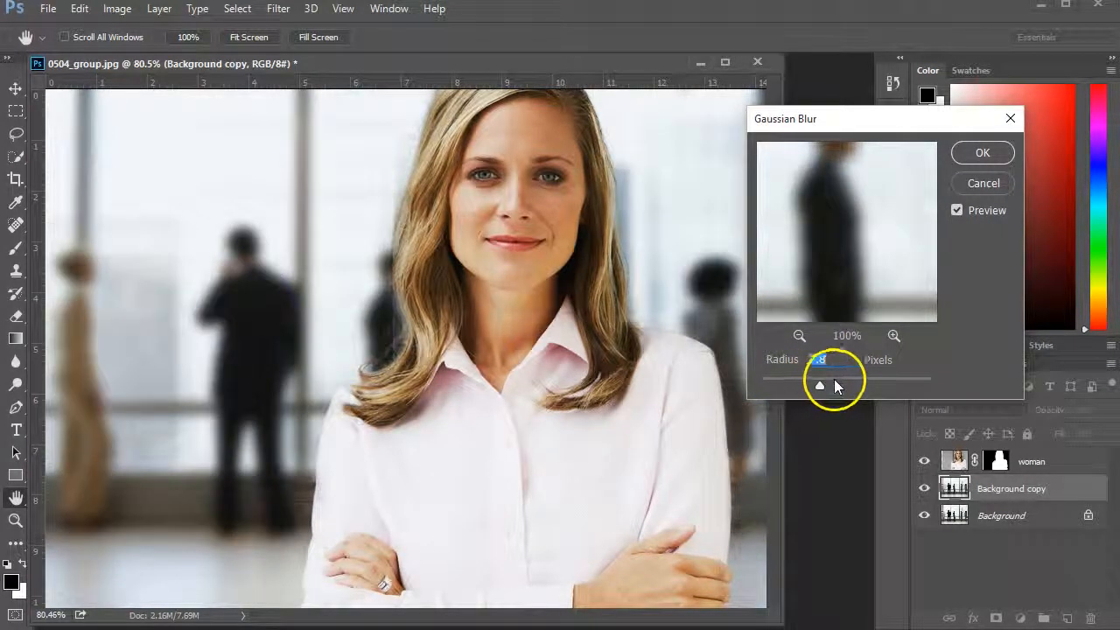
left_click(975, 151)
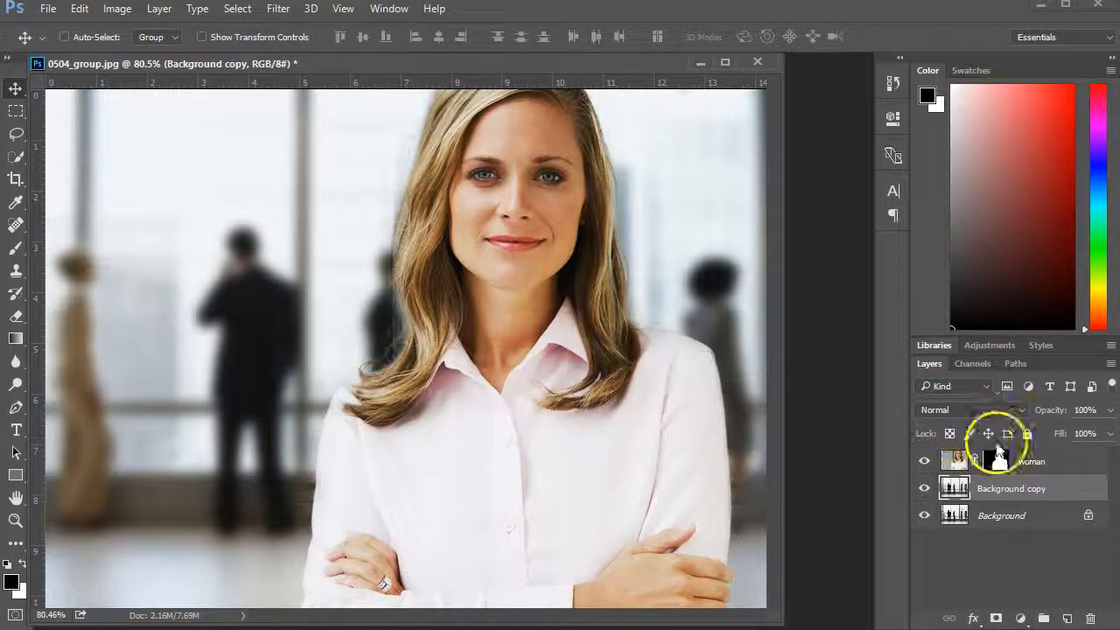
Remove all color from the Background copy layer with a Hue/Saturation adjustment, setting Saturation to -100
left_click(119, 10)
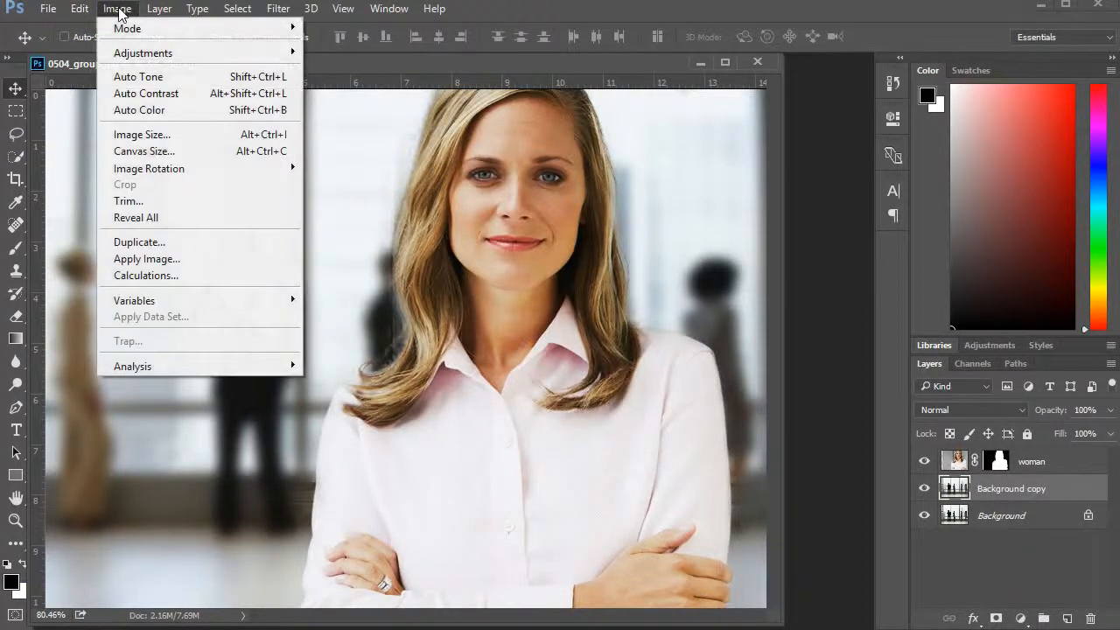
mouse_move(151, 54)
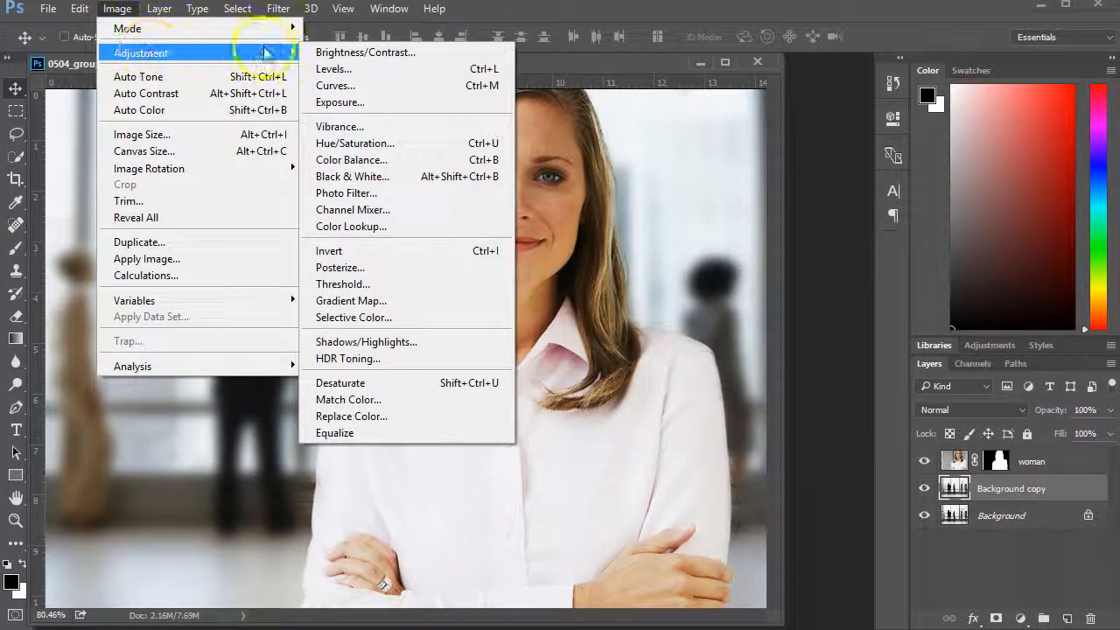
left_click(361, 144)
left_click_drag(551, 35, 846, 182)
left_click_drag(802, 330, 683, 354)
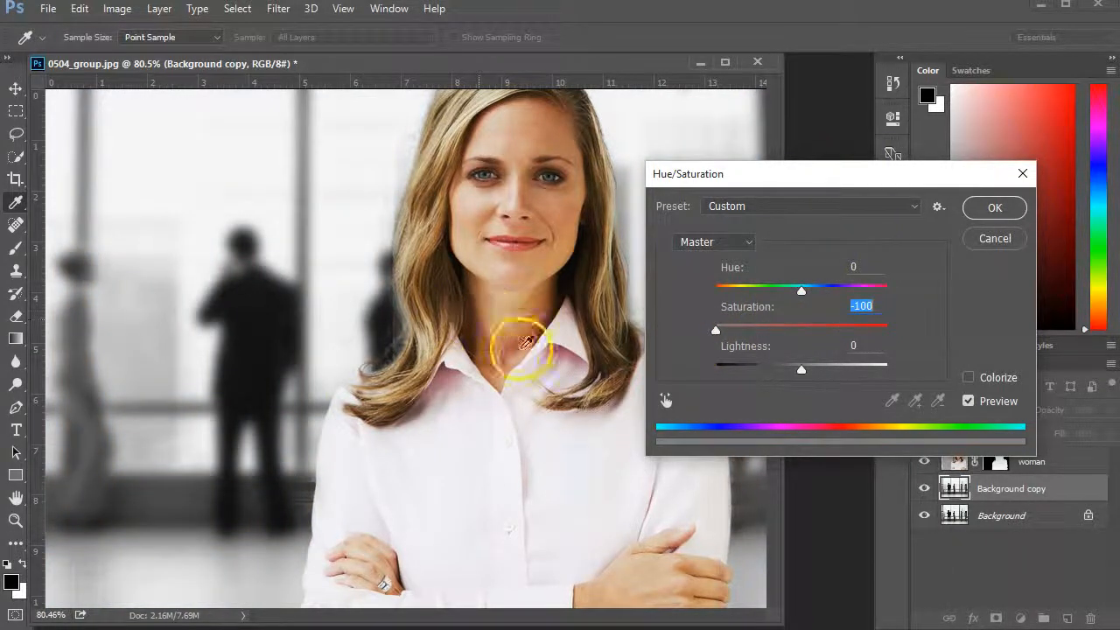
left_click(995, 207)
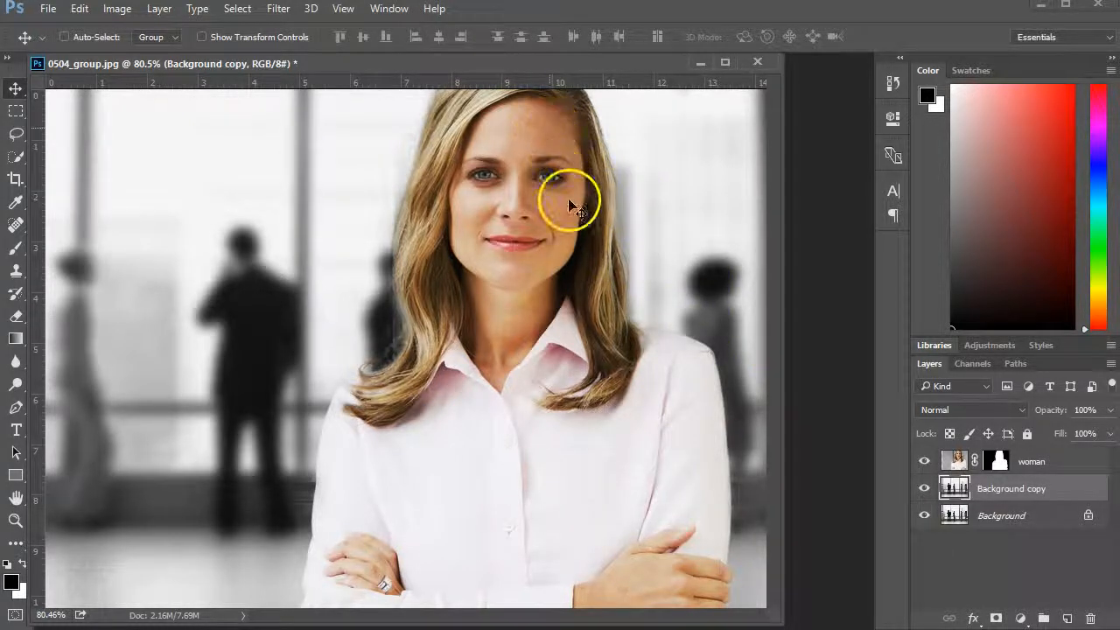
Select the image of the woman layer instead of its mask
left_click(958, 465)
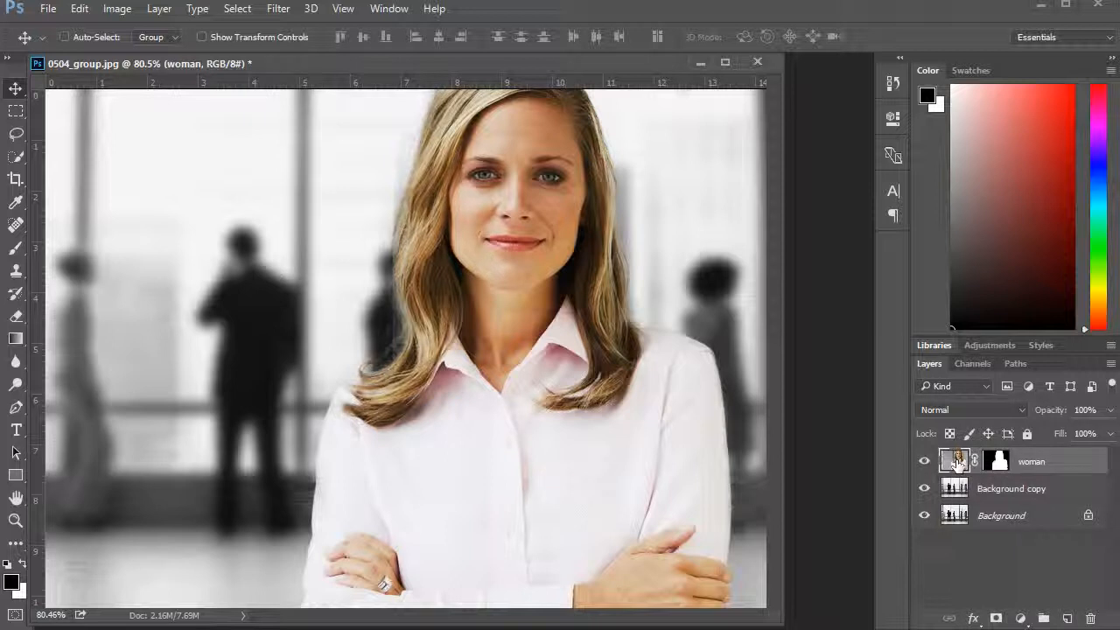
right_click(1072, 457)
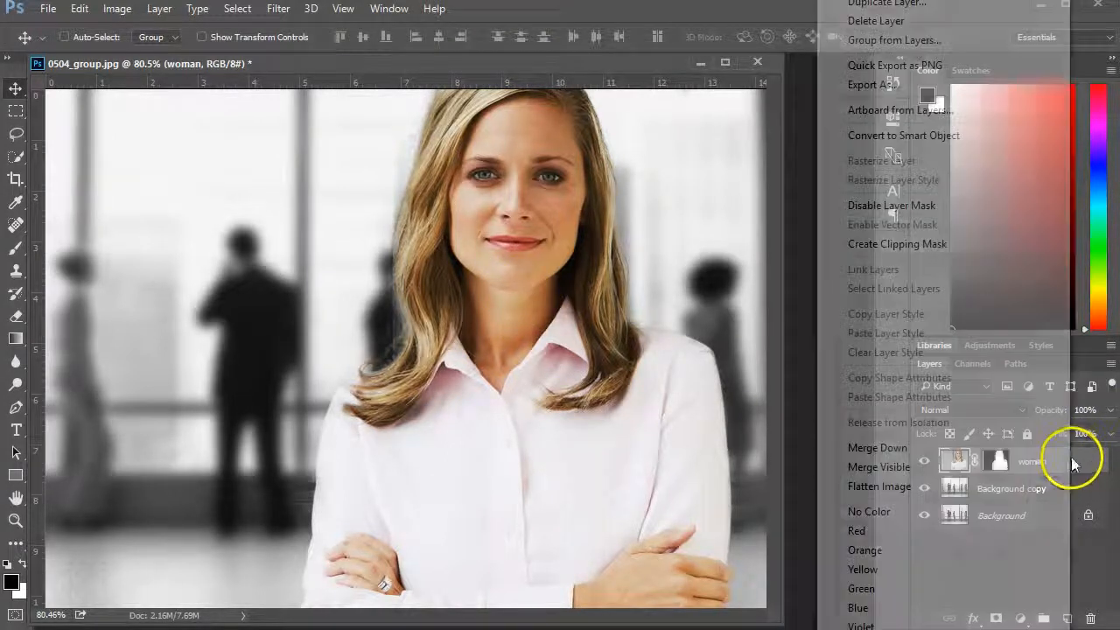
key("Escape")
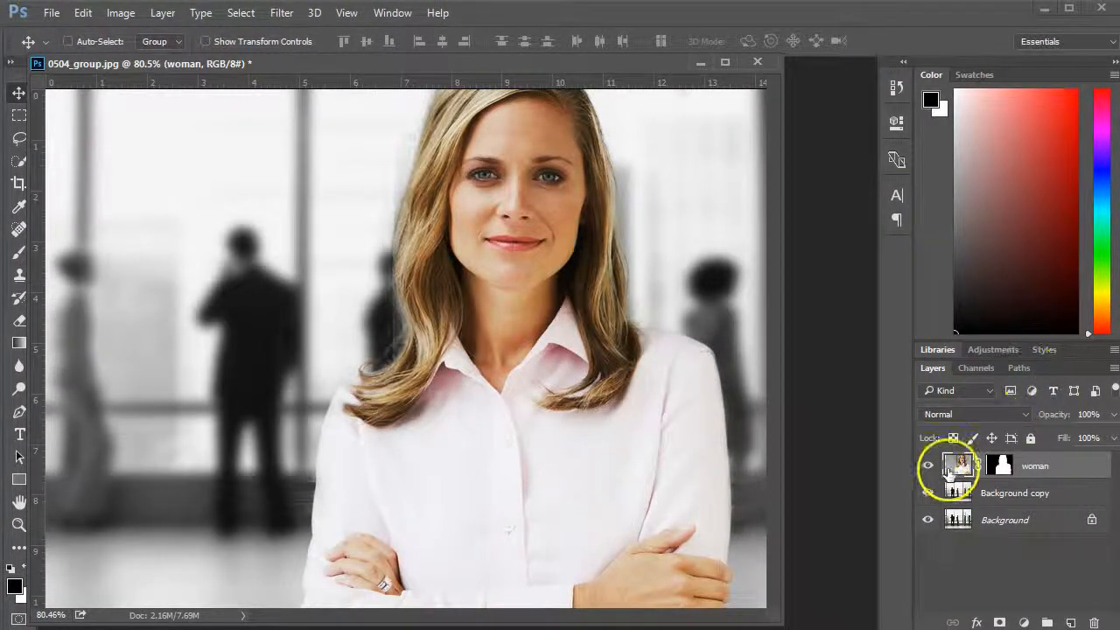
Duplicate the woman layer and delete the layer mask from the copy
left_click_drag(1056, 463, 1069, 620)
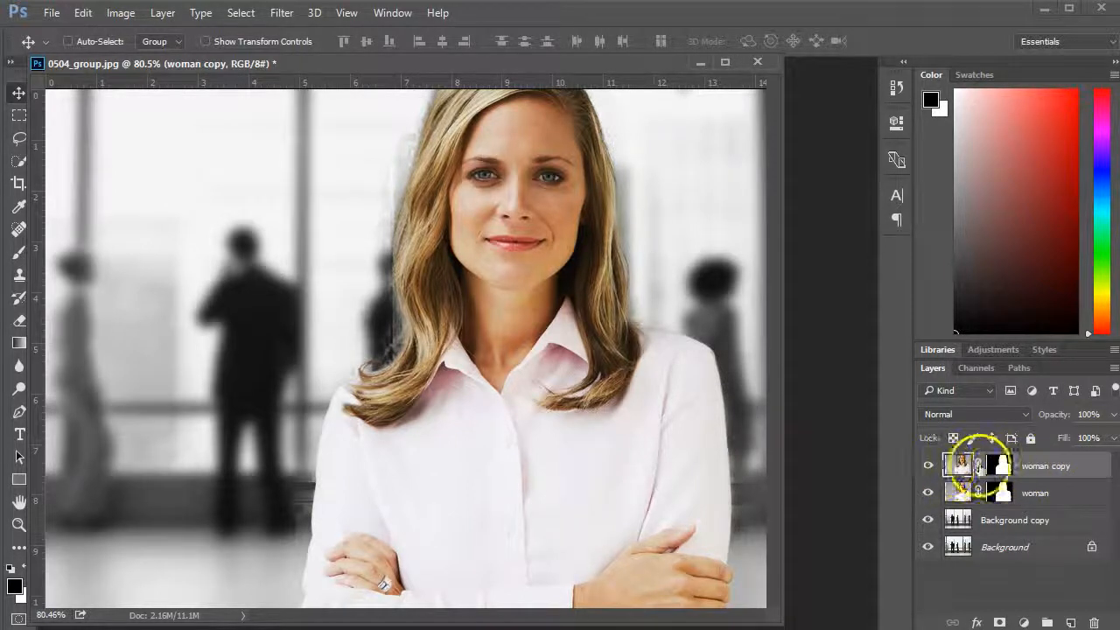
left_click(1002, 469)
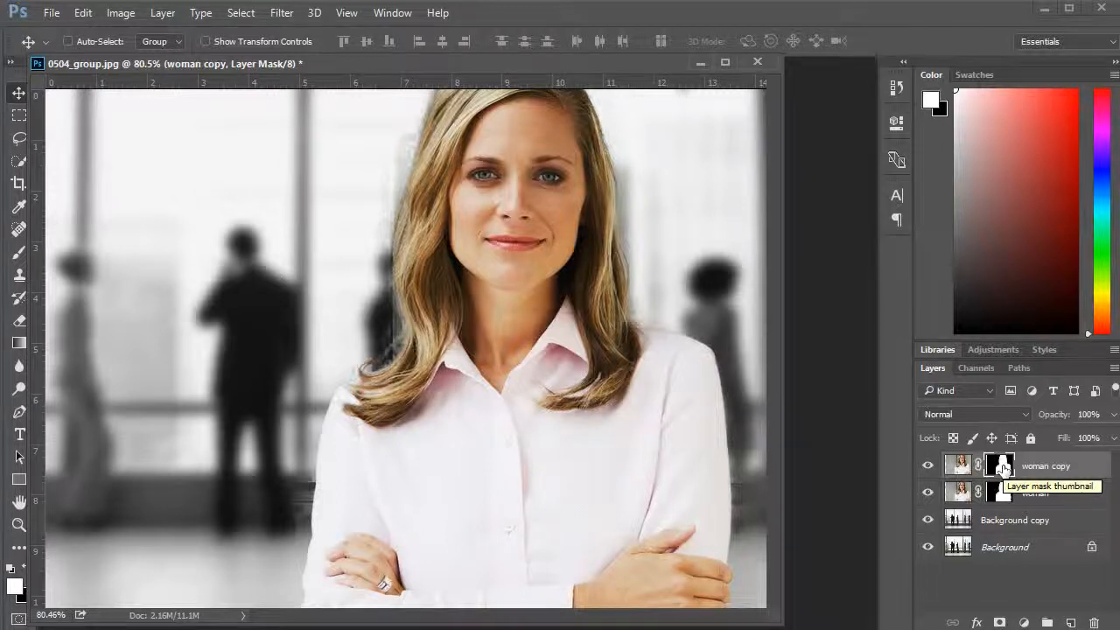
right_click(1004, 470)
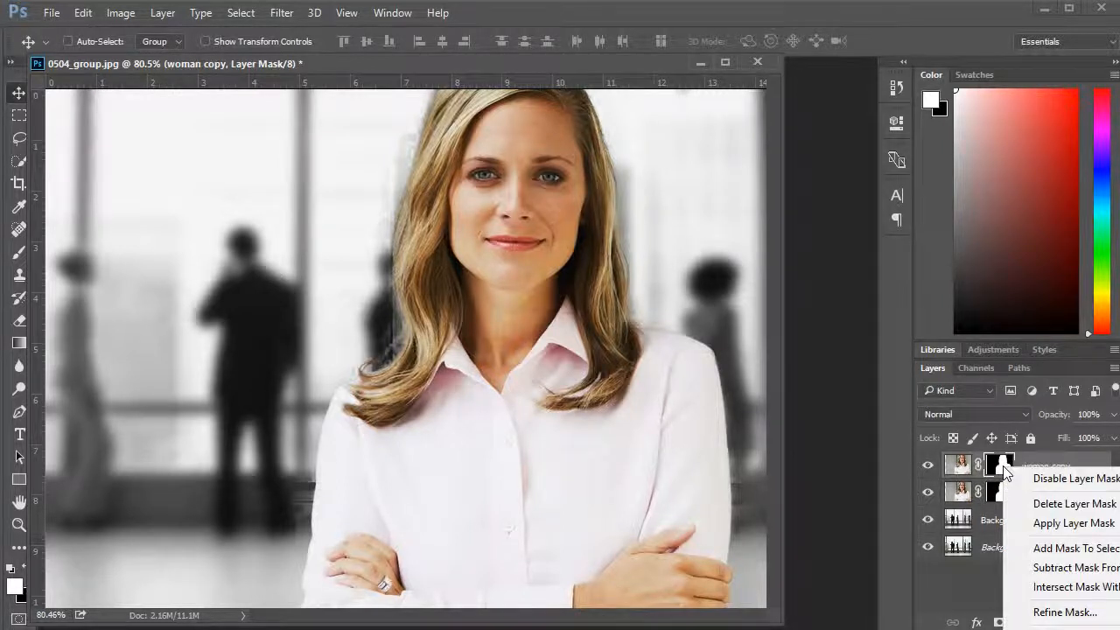
left_click(1077, 512)
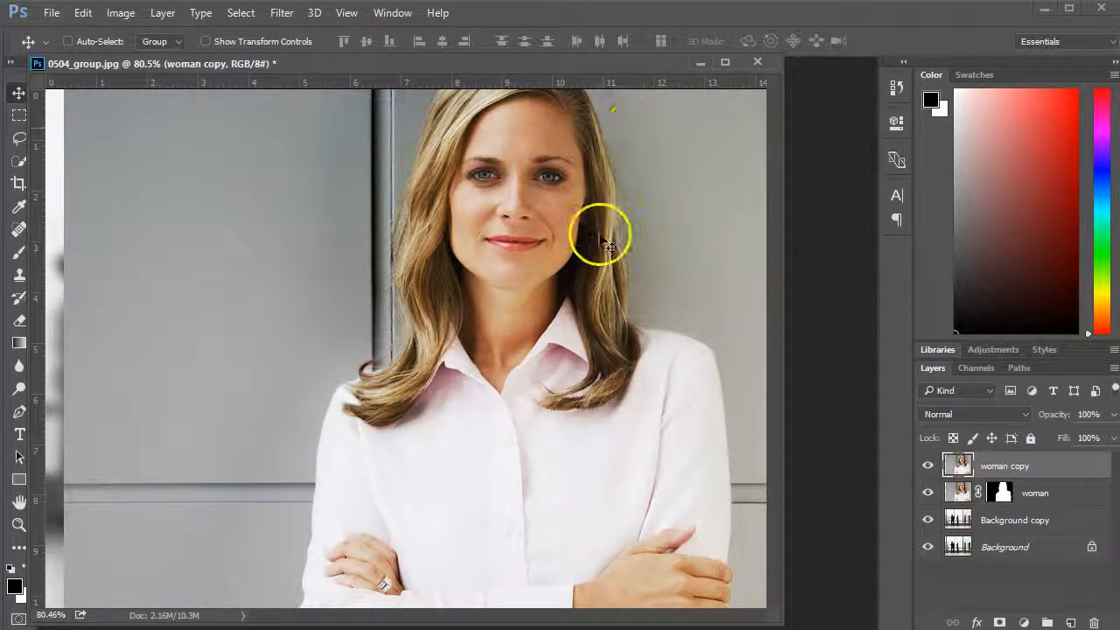
Toggle the woman copy layer's visibility off and on, and set its blend mode to Screen
left_click(928, 466)
left_click(929, 466)
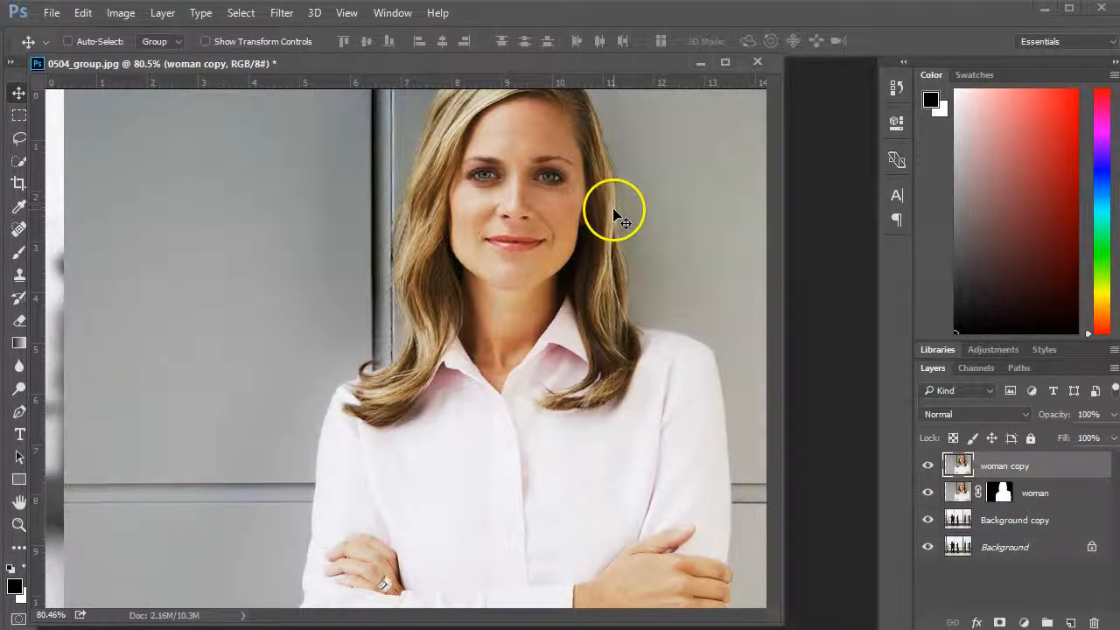
left_click(1023, 415)
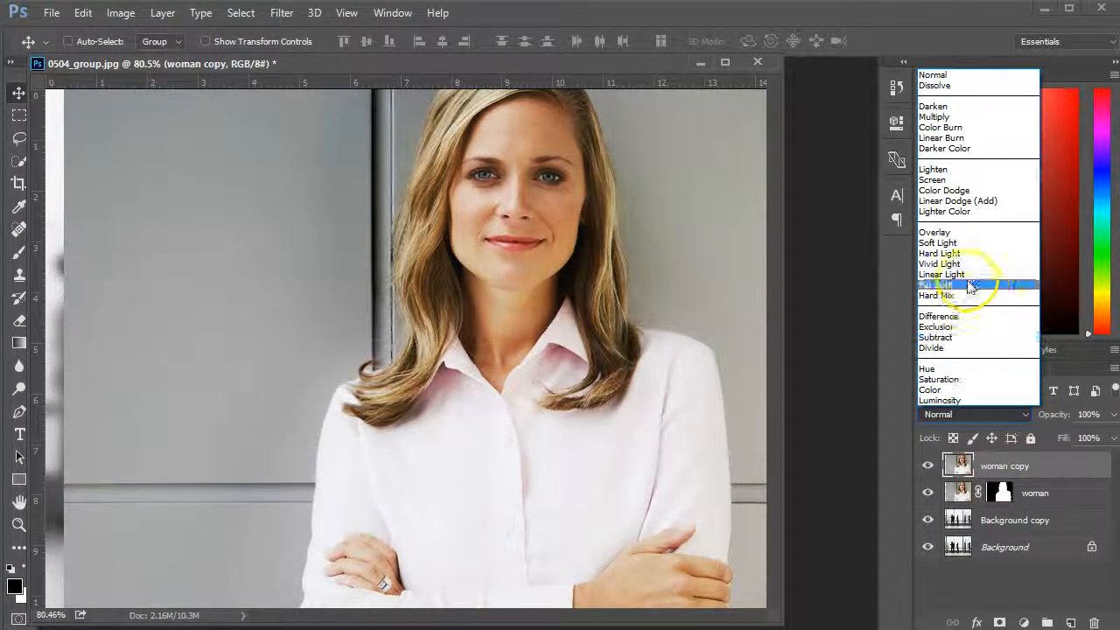
left_click(953, 180)
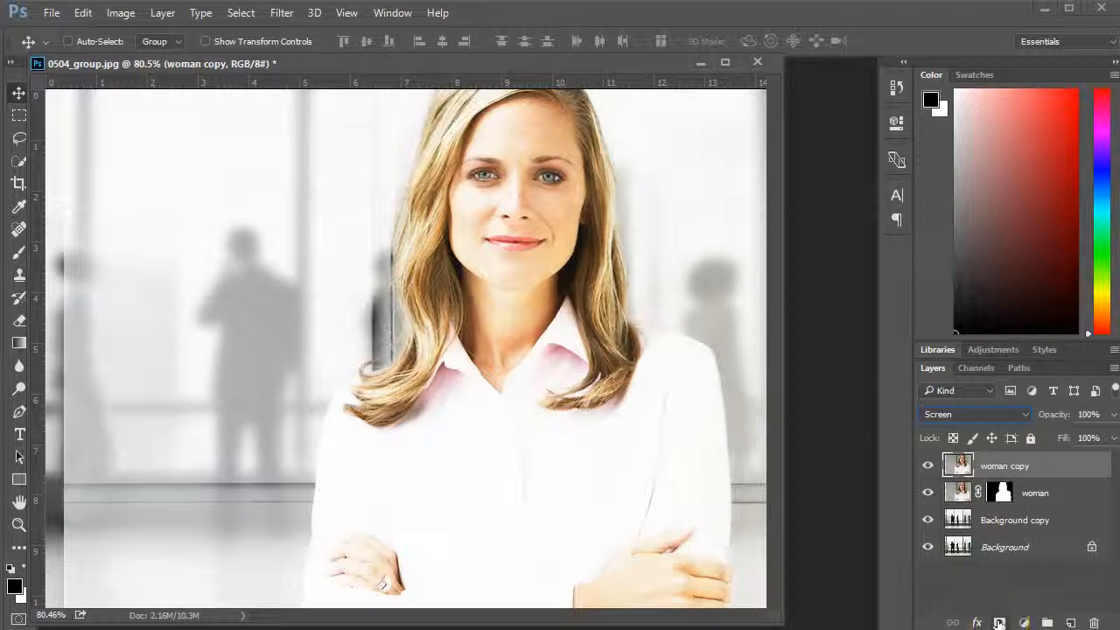
Add a black layer mask to the woman copy layer that hides all of its content
left_click(998, 622)
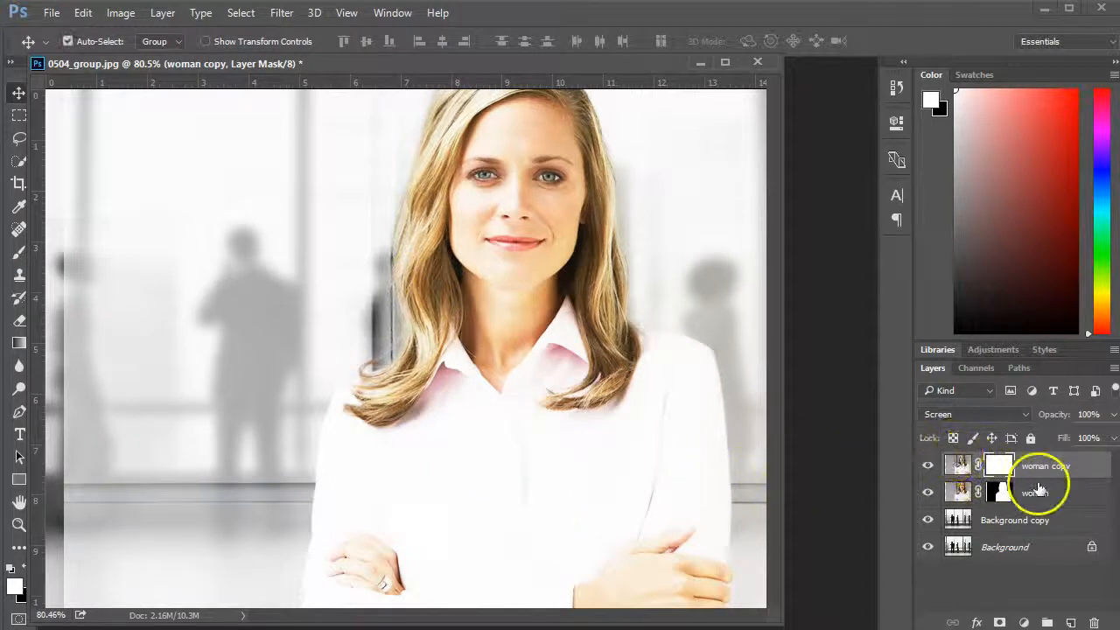
key("ctrl+z")
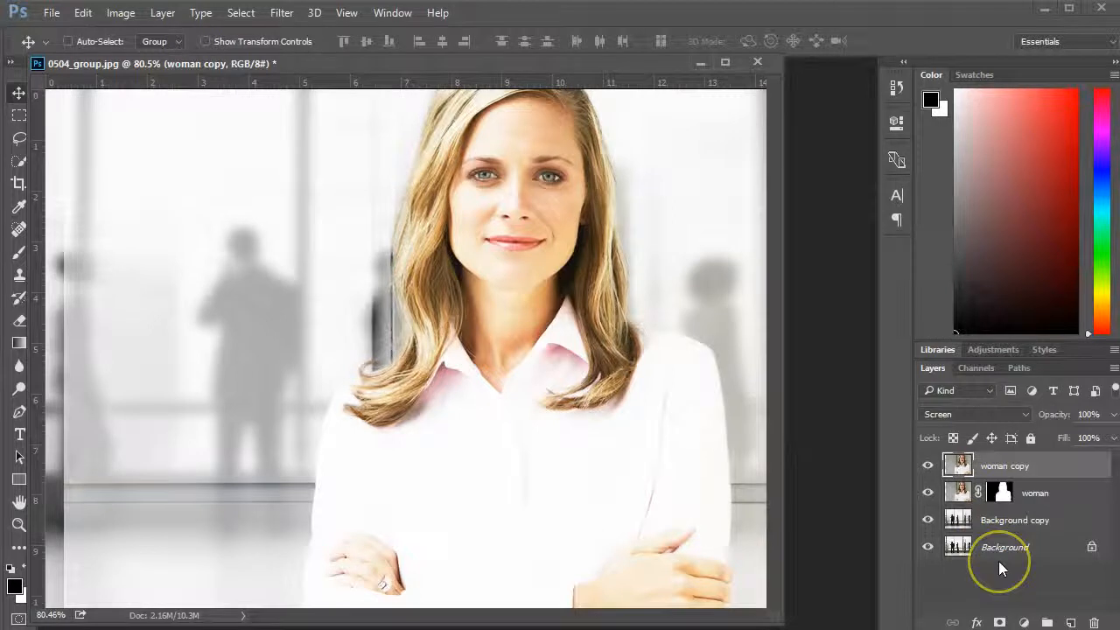
left_click(999, 619)
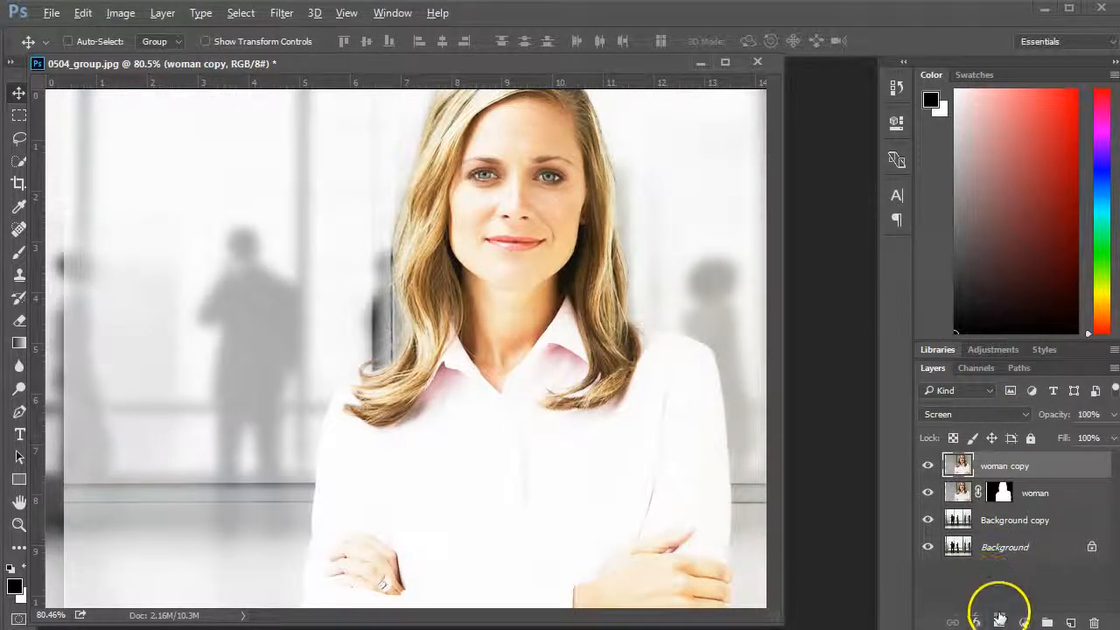
left_click(999, 621, "alt")
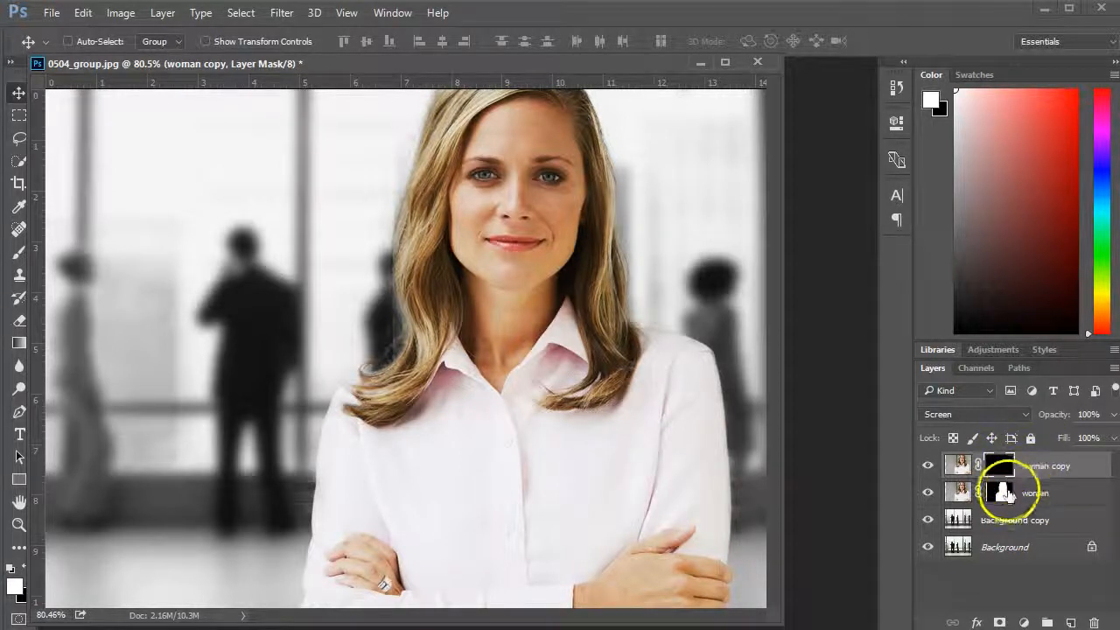
left_click_drag(1000, 484, 1002, 475)
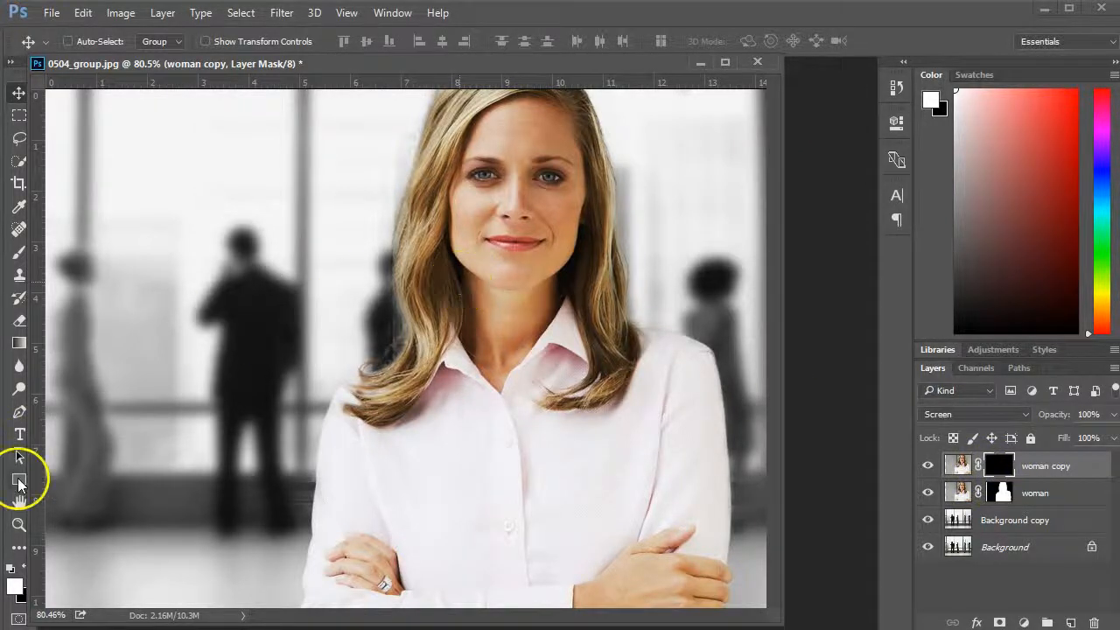
Paint white with a soft 70 px brush on the woman copy mask over the shadowed side of her face
left_click(15, 592)
key("Escape")
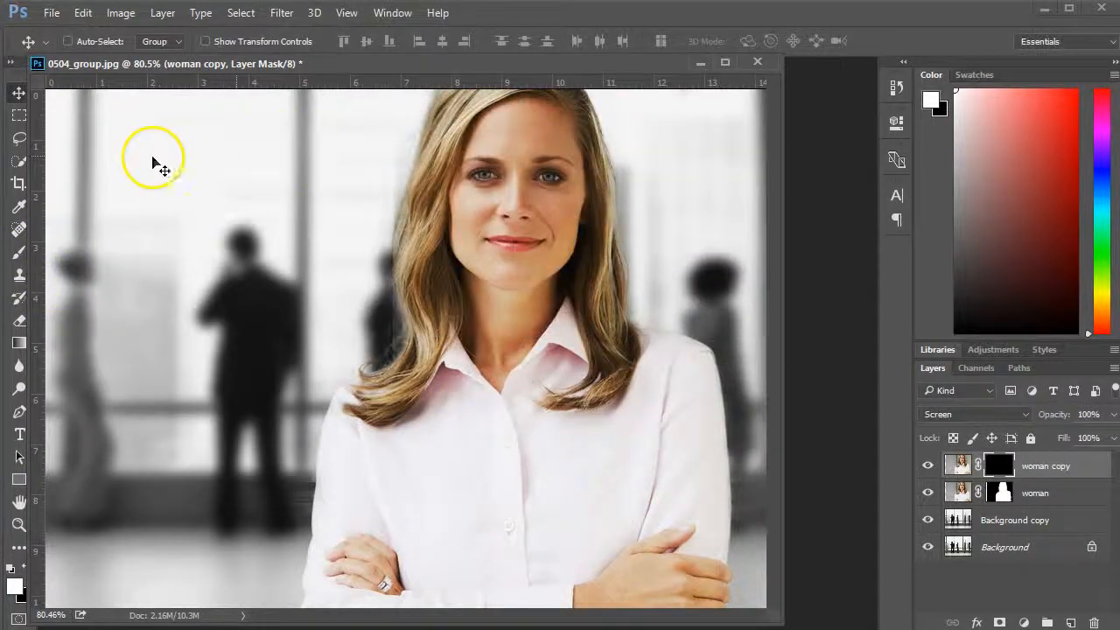
left_click(20, 253)
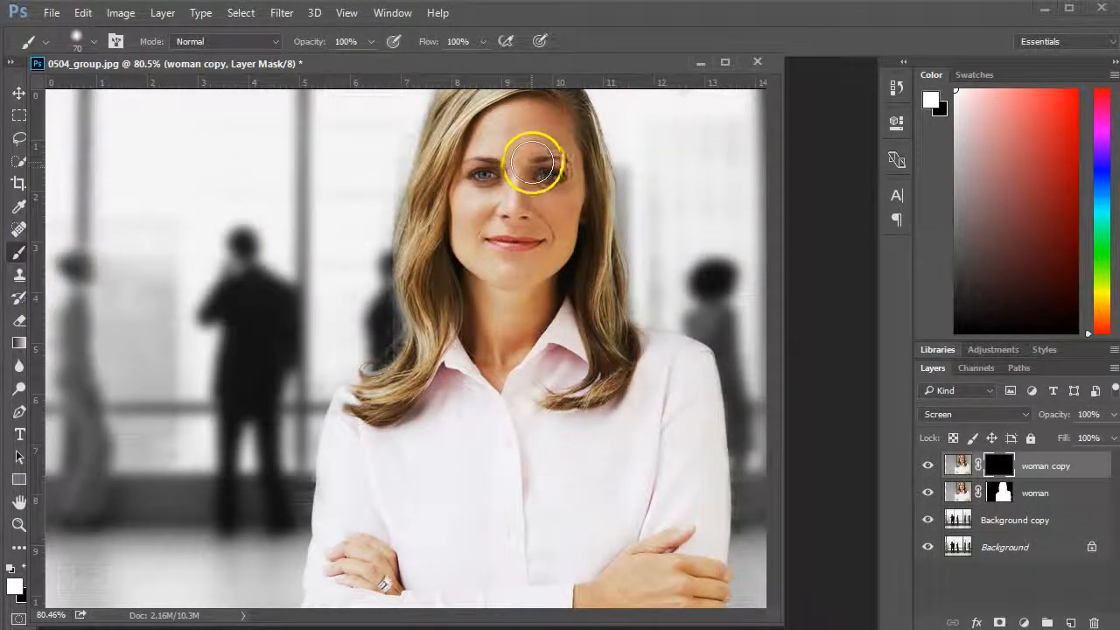
mouse_move(548, 131)
left_mouse_down()
mouse_move(548, 142)
mouse_move(545, 119)
mouse_move(577, 147)
mouse_move(565, 219)
mouse_move(550, 185)
mouse_move(557, 125)
mouse_move(546, 119)
mouse_move(533, 258)
mouse_move(544, 265)
mouse_move(566, 232)
mouse_move(568, 181)
mouse_move(560, 130)
mouse_move(550, 131)
mouse_move(520, 279)
mouse_move(575, 257)
mouse_move(507, 295)
mouse_move(538, 188)
mouse_move(545, 213)
mouse_move(525, 237)
mouse_move(549, 117)
mouse_move(569, 160)
mouse_move(545, 170)
mouse_move(557, 171)
mouse_move(540, 237)
mouse_move(594, 220)
left_mouse_up()
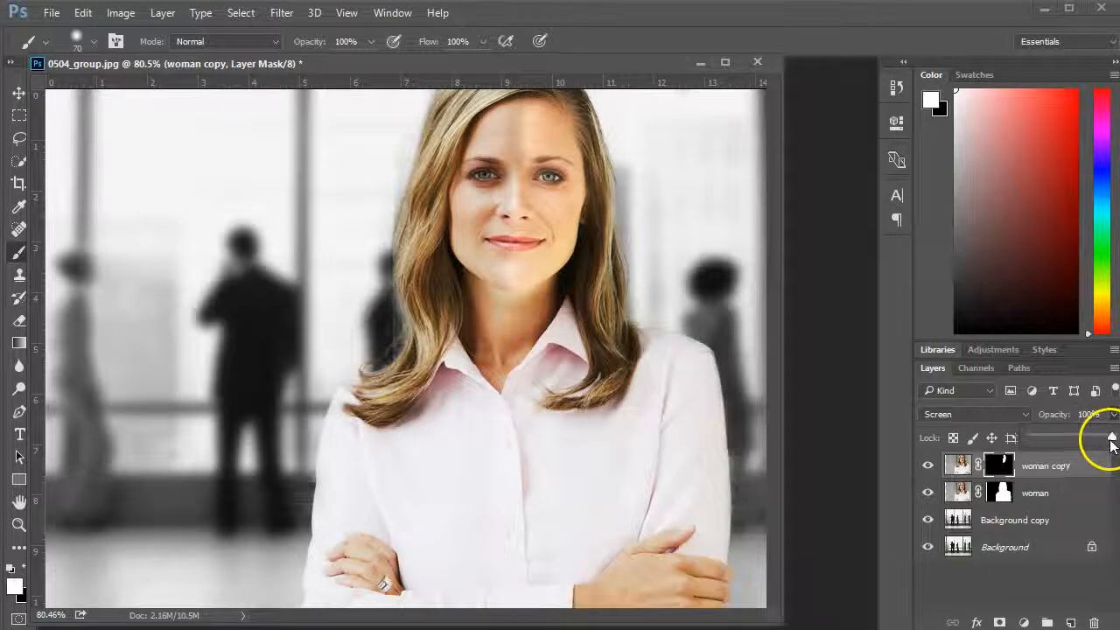
Lower the woman copy layer's opacity to 41%, toggling its visibility to compare the brightening of the face
left_click_drag(1111, 442, 1094, 443)
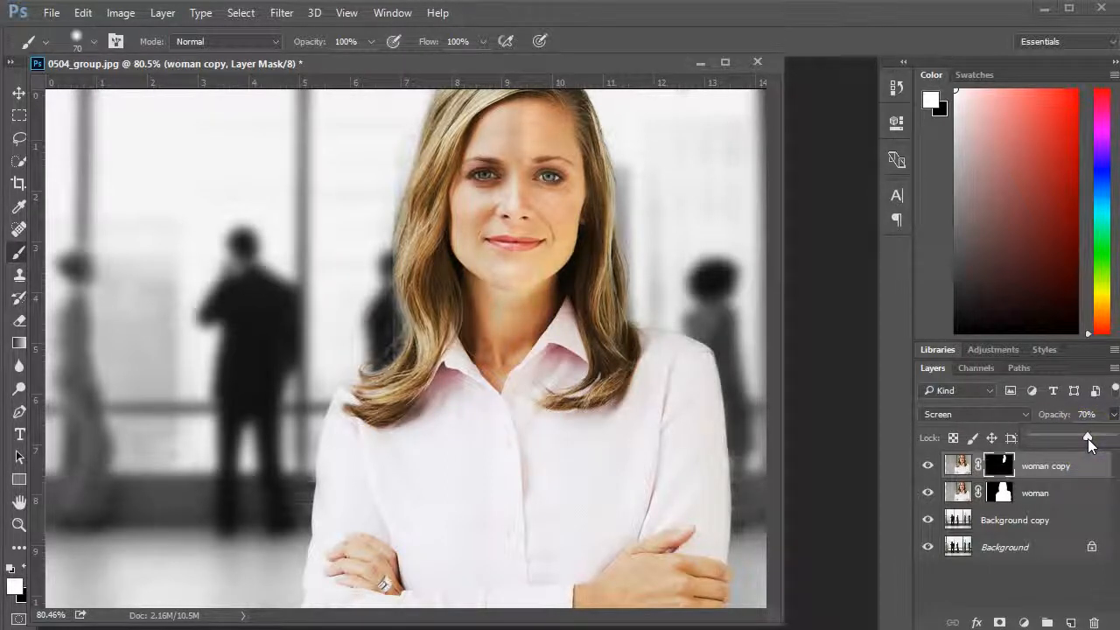
left_click_drag(1087, 442, 1080, 442)
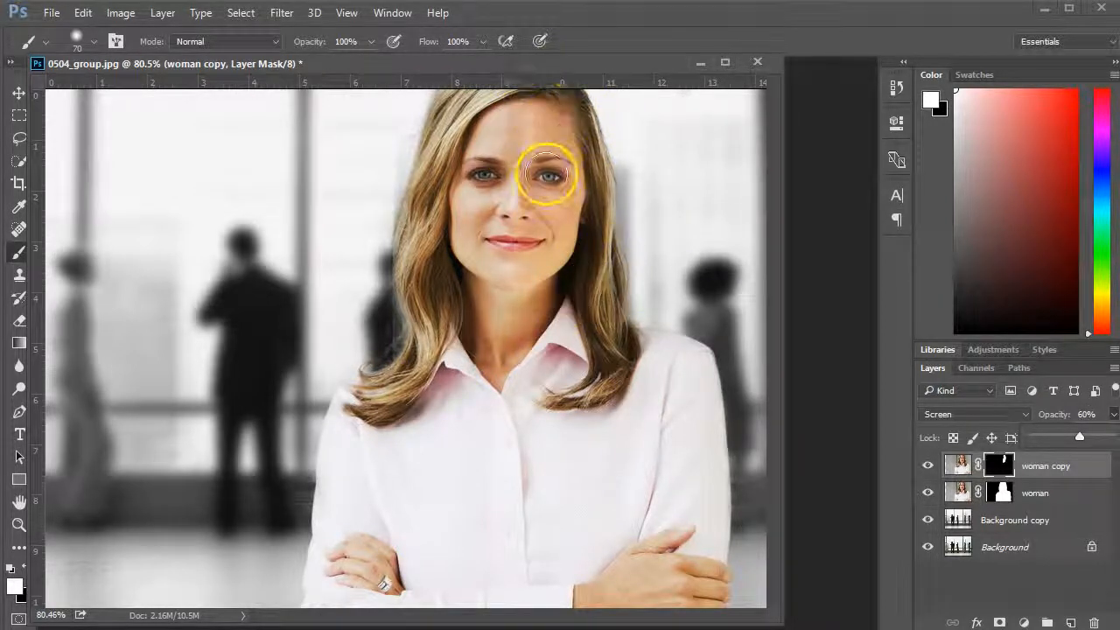
left_click(930, 464)
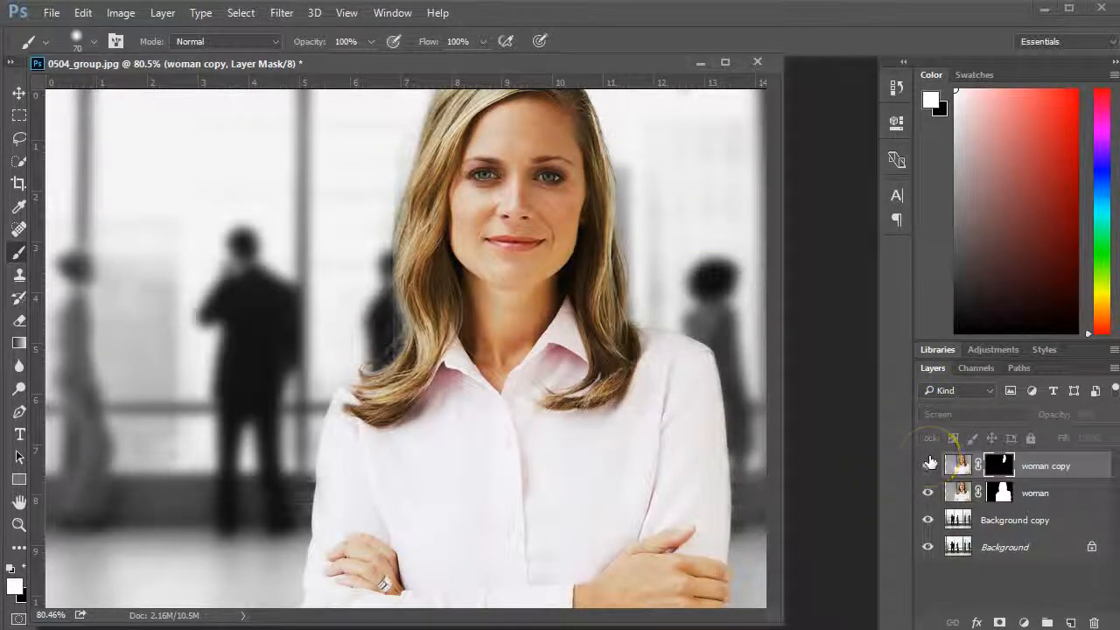
left_click(929, 464)
left_click(930, 464)
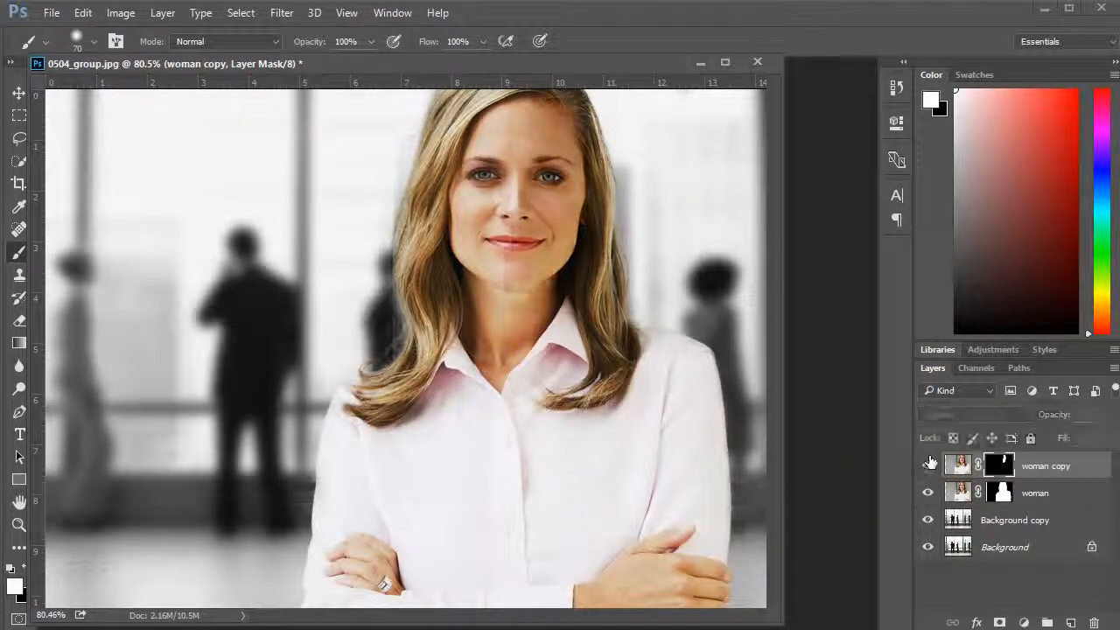
left_click(929, 464)
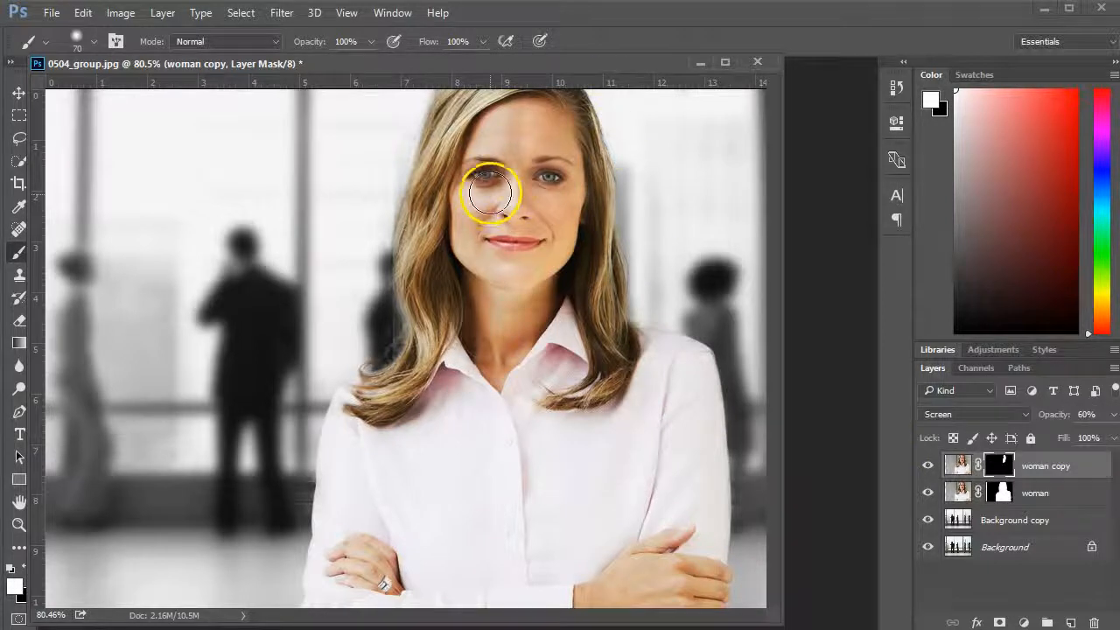
left_click(1113, 415)
left_click_drag(1080, 437, 1066, 438)
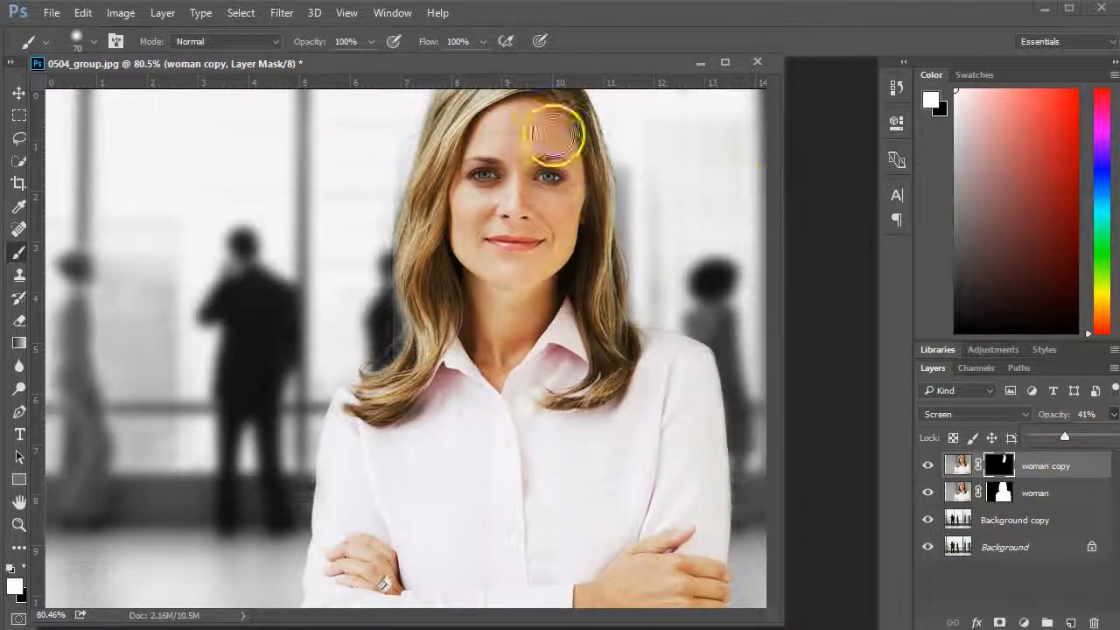
Examine the woman's face close up with the woman copy layer hidden and shown, and return to the whole image
left_click(582, 189, "ctrl")
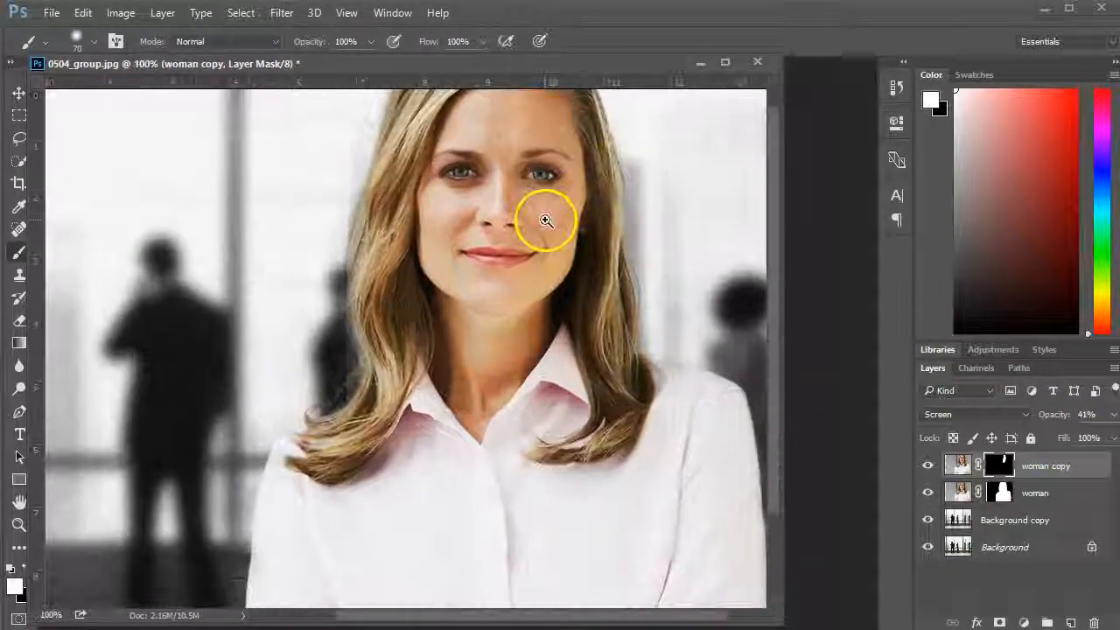
left_click(545, 217, "ctrl")
left_click_drag(543, 205, 445, 370)
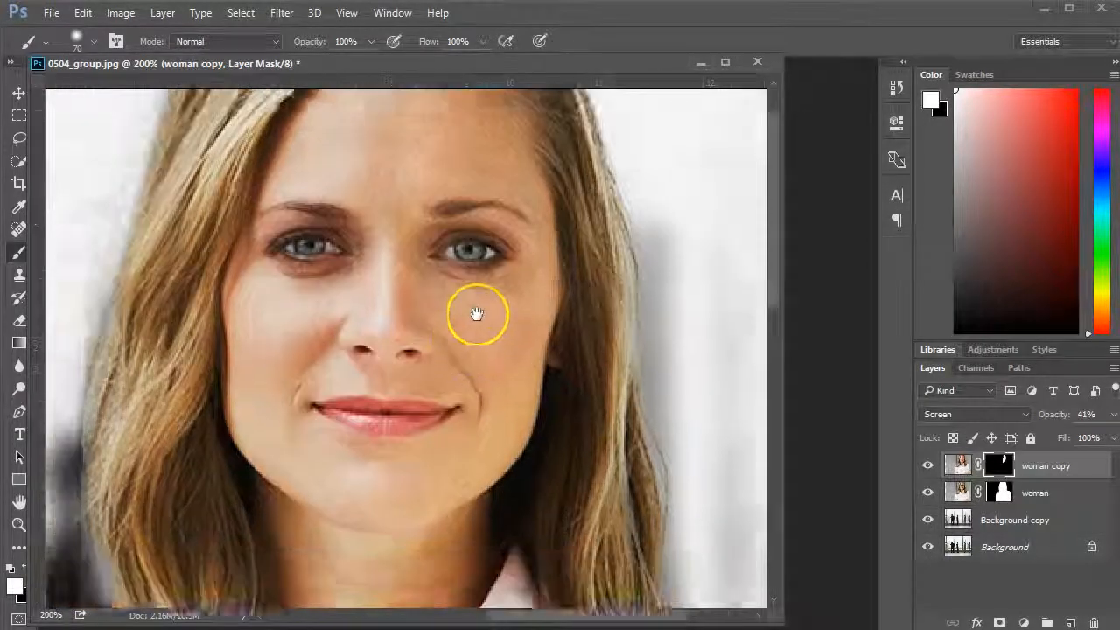
left_click_drag(477, 313, 508, 273)
left_click(928, 466)
left_click(928, 467)
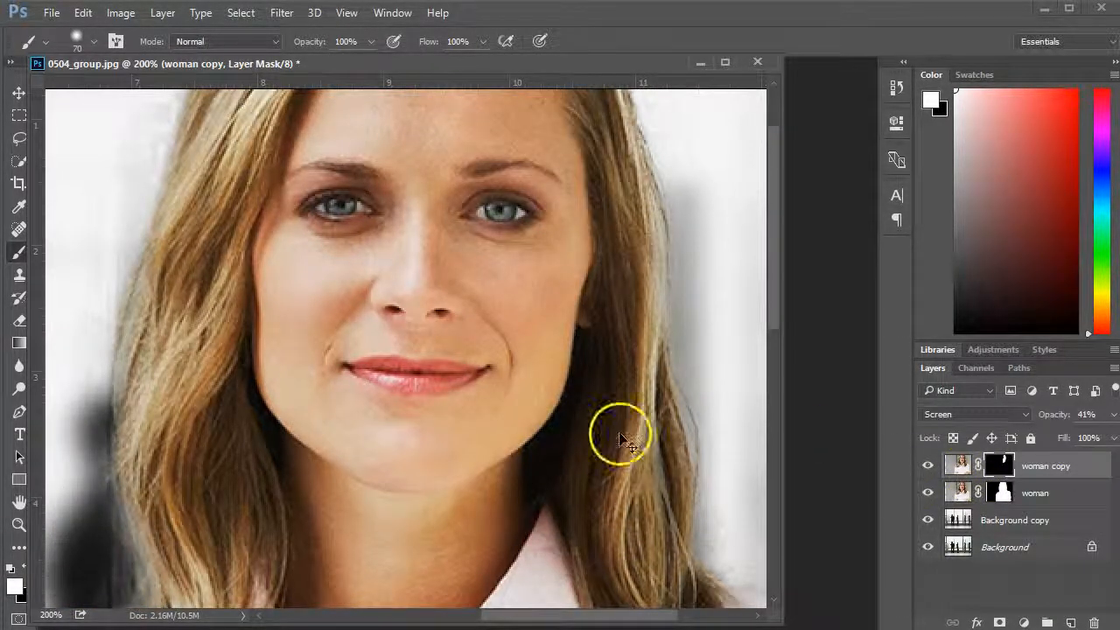
key("ctrl+0")
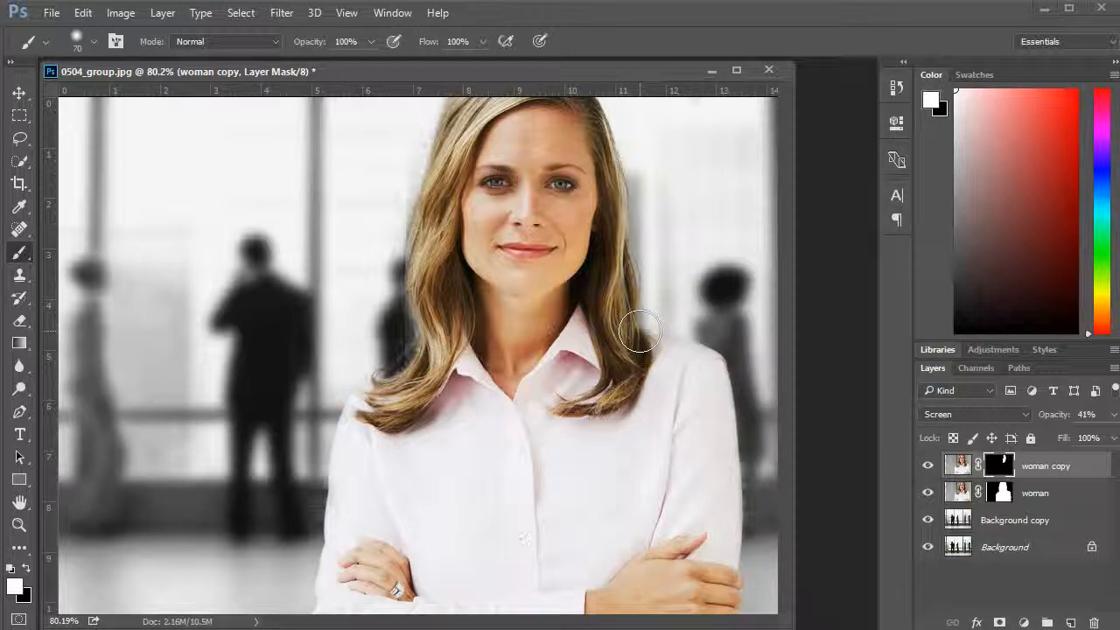
left_click_drag(640, 331, 669, 361)
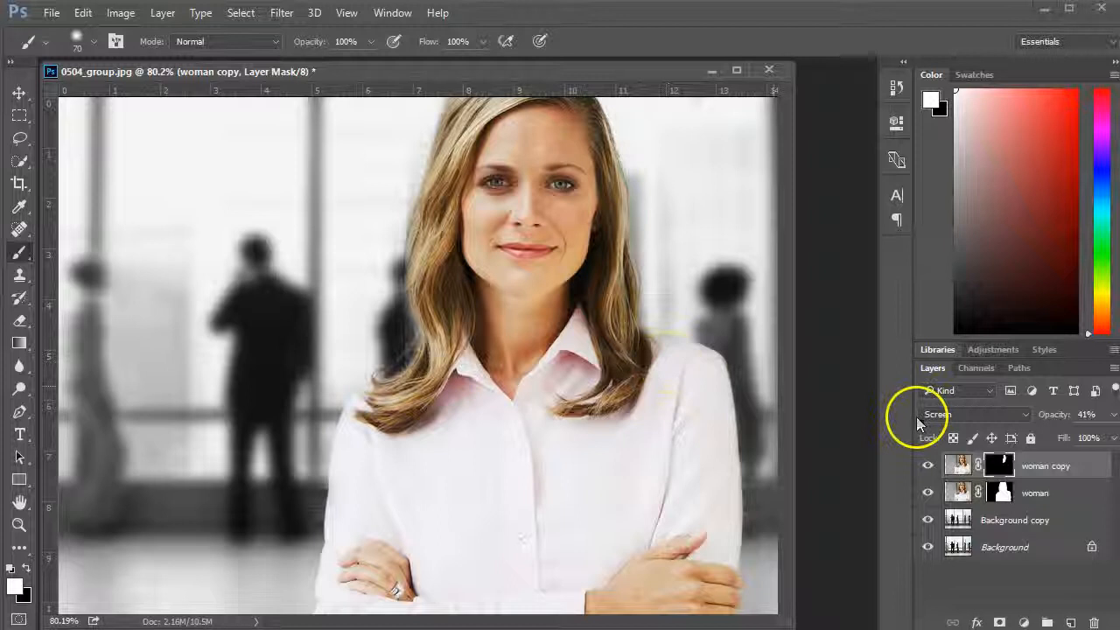